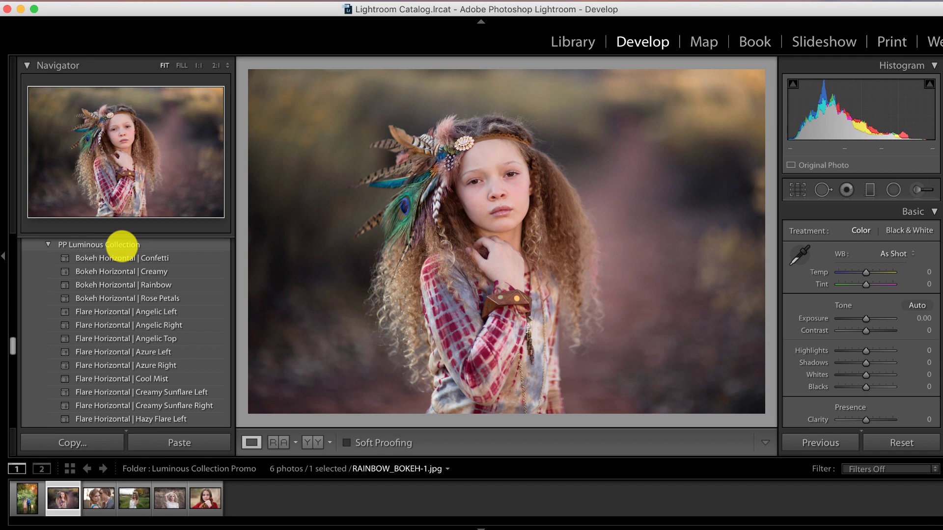
# Step: Find Bokeh Horizontal | Rainbow in the Presets panel and apply it to RAINBOW_BOKEH-1.jpg
pyautogui.scroll(-1, 121, 244)
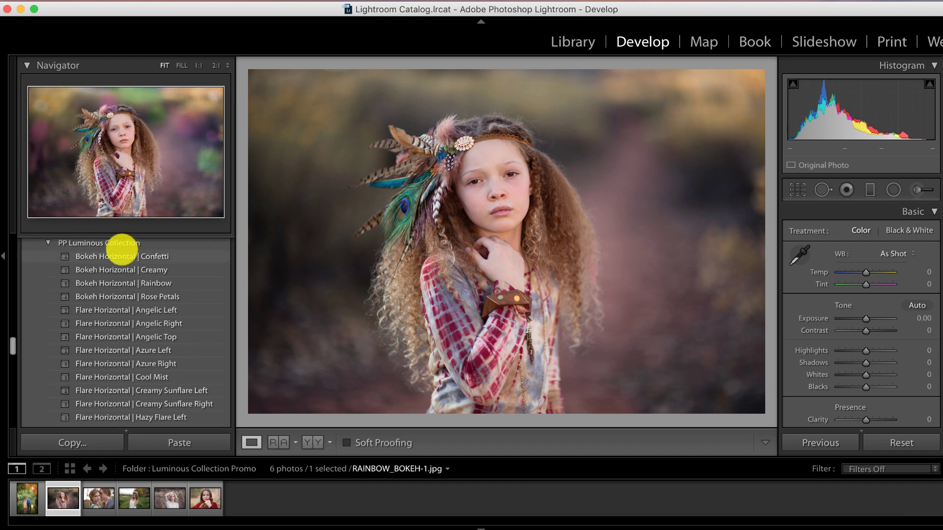
pyautogui.scroll(-1, 127, 301)
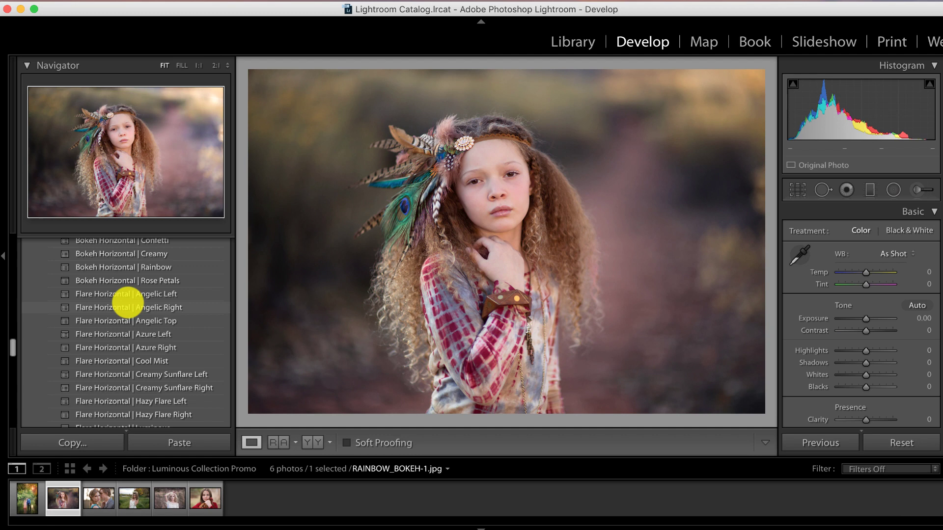
pyautogui.scroll(-1, 126, 297)
pyautogui.scroll(-1, 130, 255)
pyautogui.scroll(-2, 130, 246)
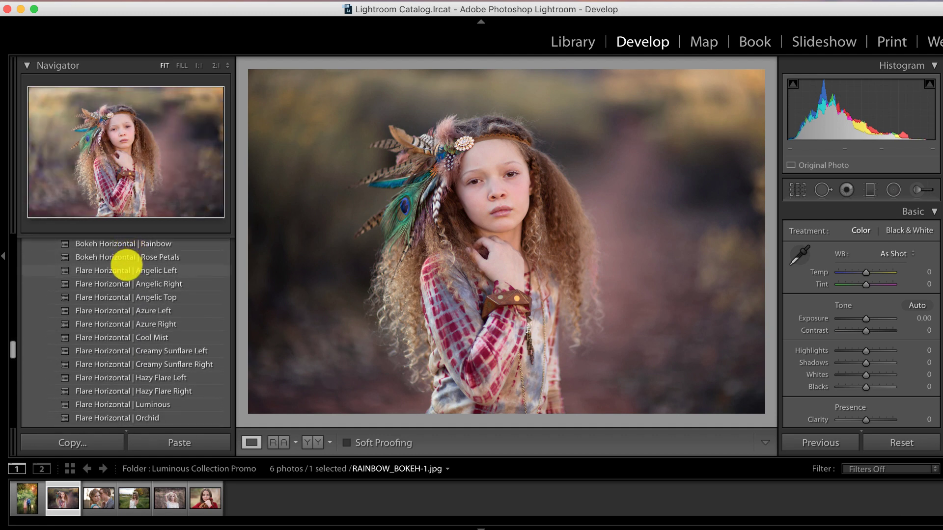
pyautogui.scroll(-2, 116, 304)
pyautogui.scroll(-6, 115, 303)
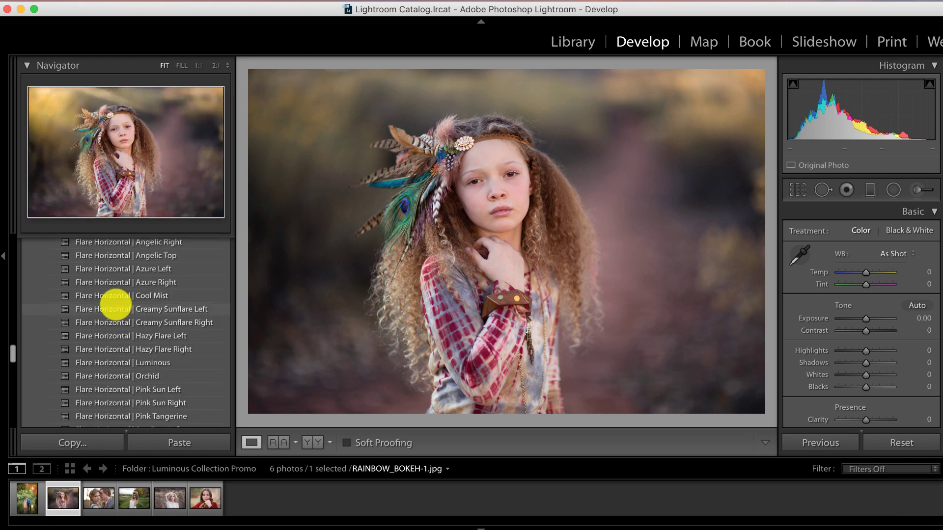
pyautogui.scroll(-1, 116, 305)
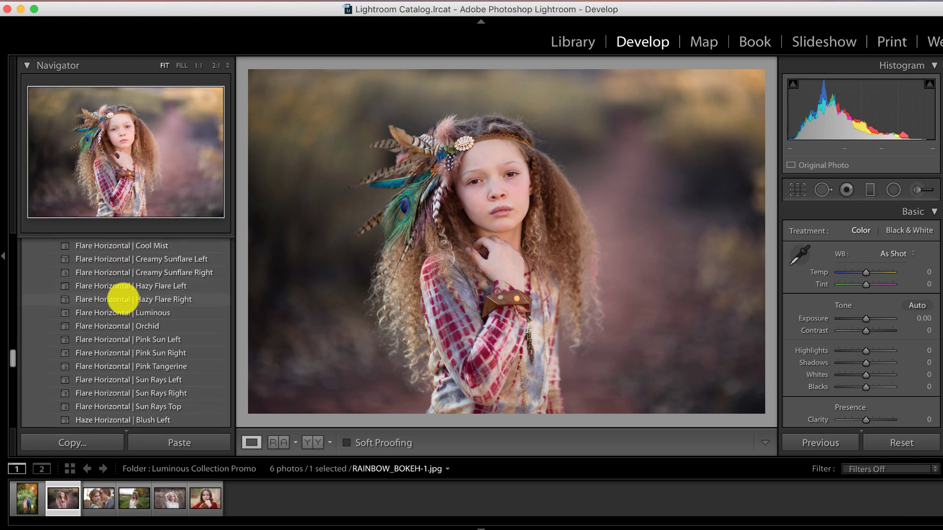
pyautogui.scroll(-3, 121, 286)
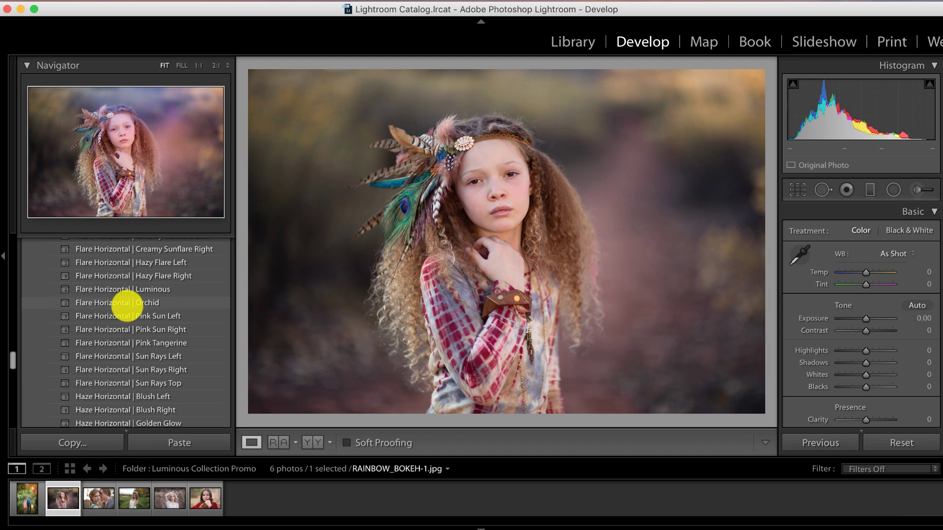
pyautogui.scroll(-9, 141, 280)
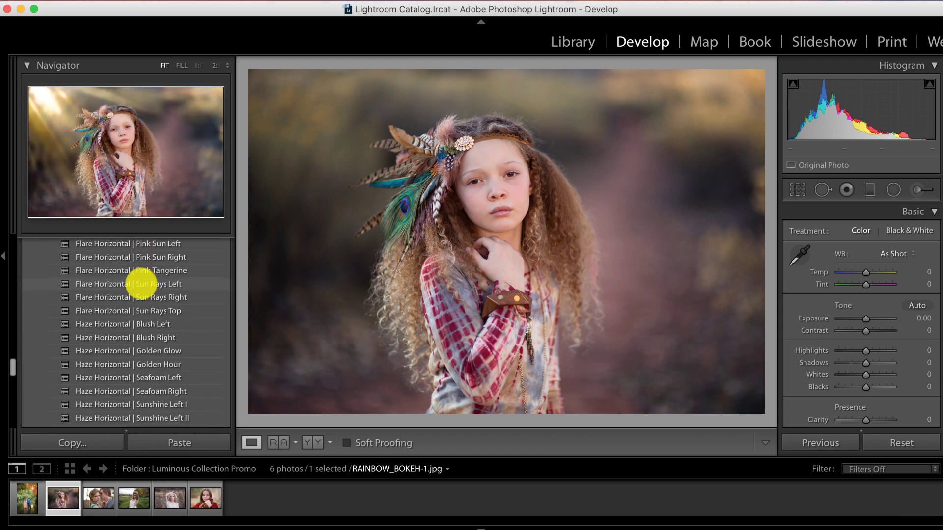
pyautogui.scroll(-8, 142, 284)
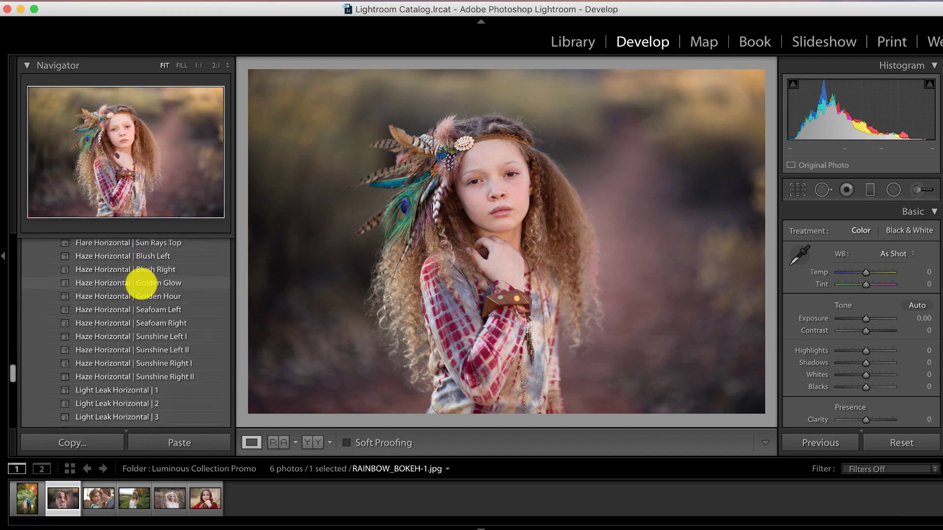
pyautogui.scroll(-8, 141, 282)
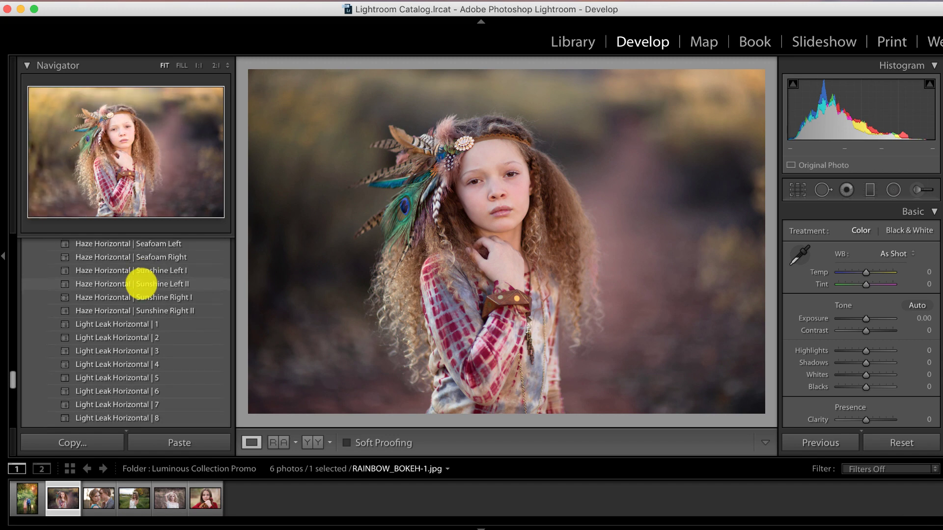
pyautogui.scroll(-3, 141, 284)
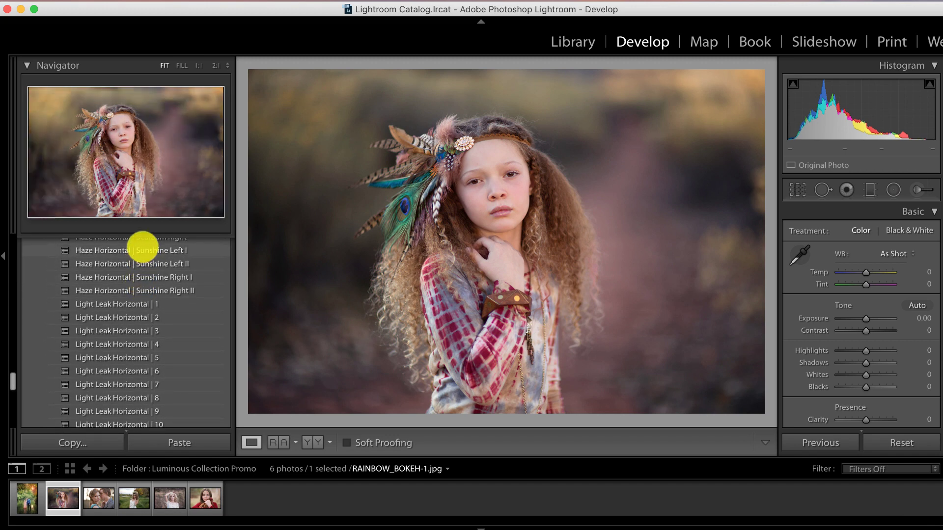
pyautogui.scroll(-2, 151, 268)
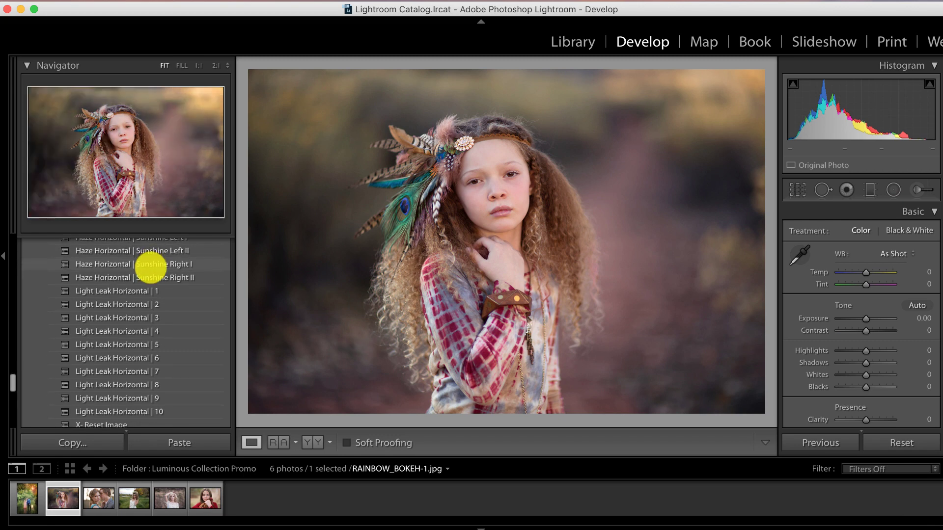
pyautogui.scroll(-1, 151, 265)
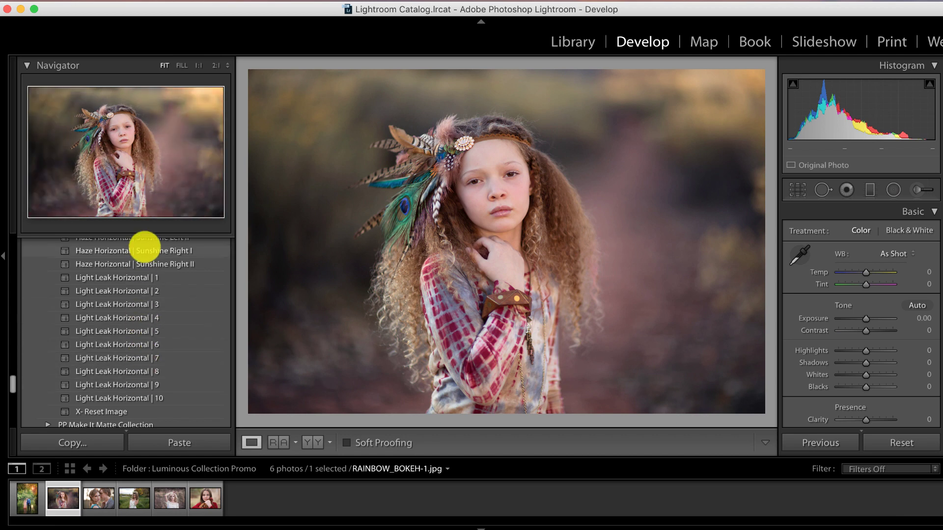
pyautogui.scroll(15, 143, 248)
pyautogui.scroll(8, 145, 245)
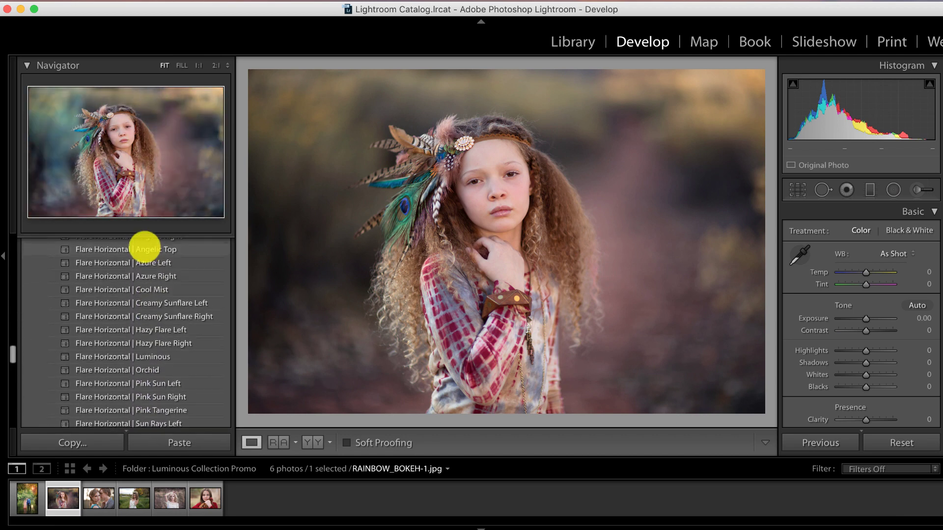
pyautogui.scroll(1, 143, 247)
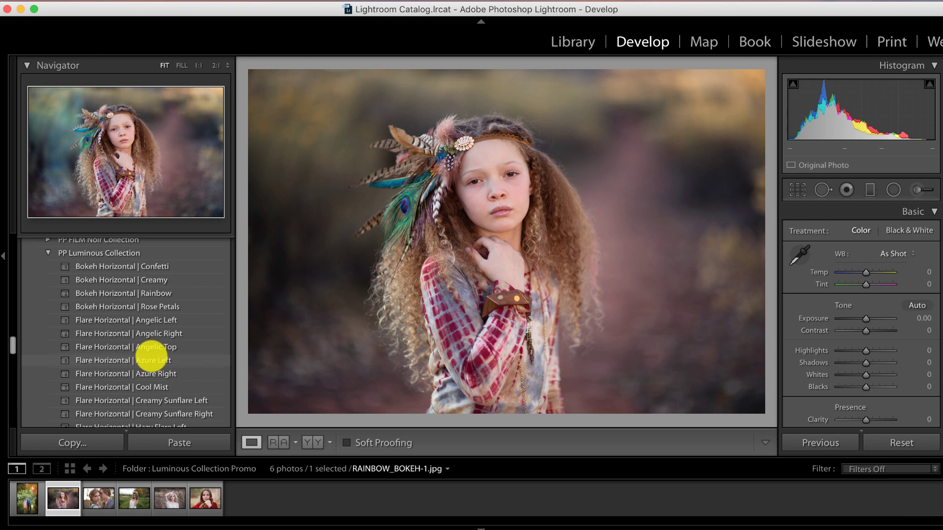
pyautogui.scroll(-1, 129, 258)
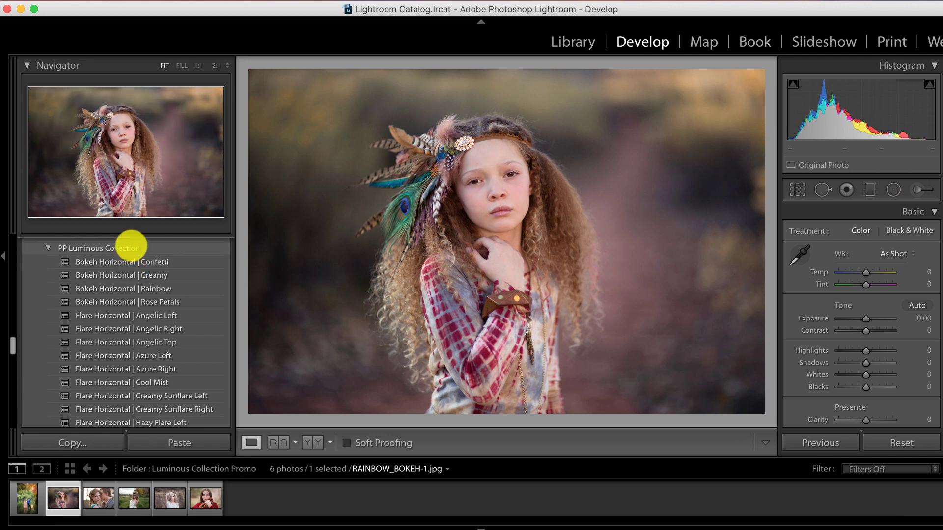
pyautogui.scroll(-1, 152, 255)
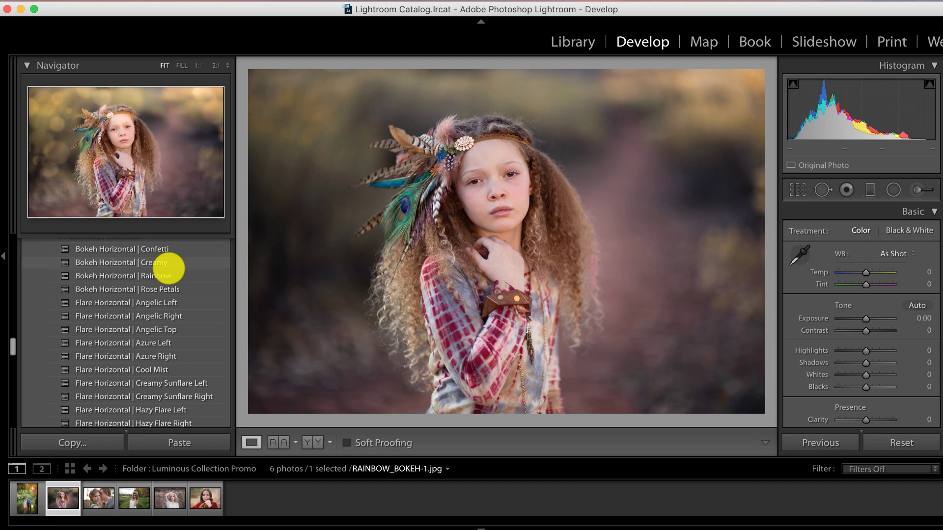
pyautogui.scroll(-1, 167, 270)
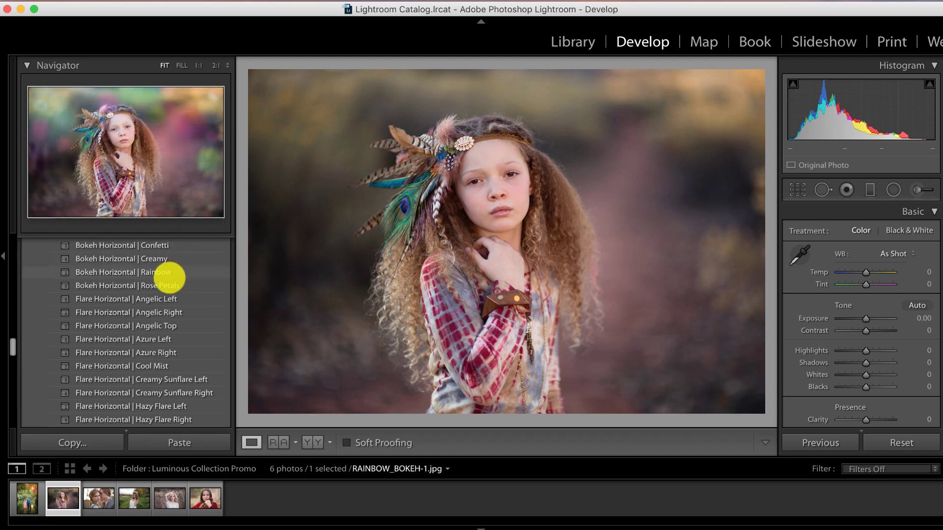
pyautogui.click(169, 273)
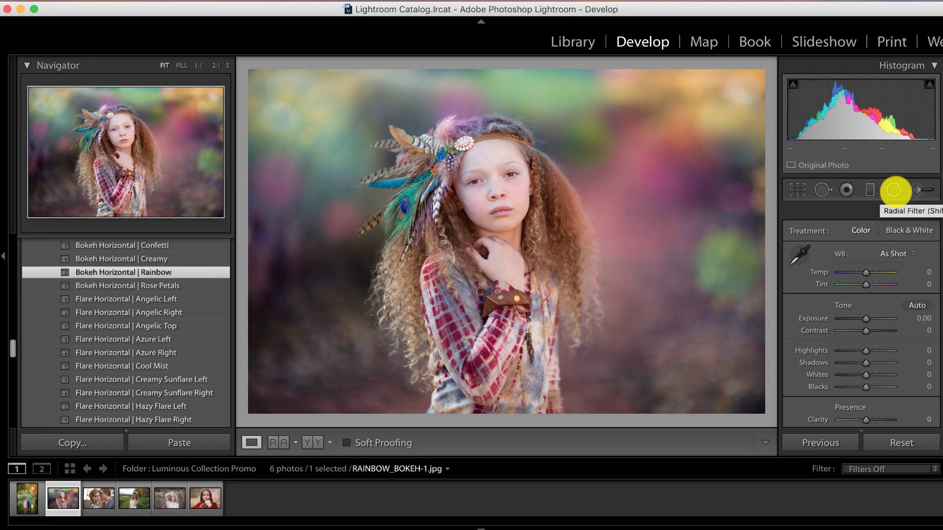
# Step: Open the Radial Filter tool with edit pins set to show Always
pyautogui.click(893, 190)
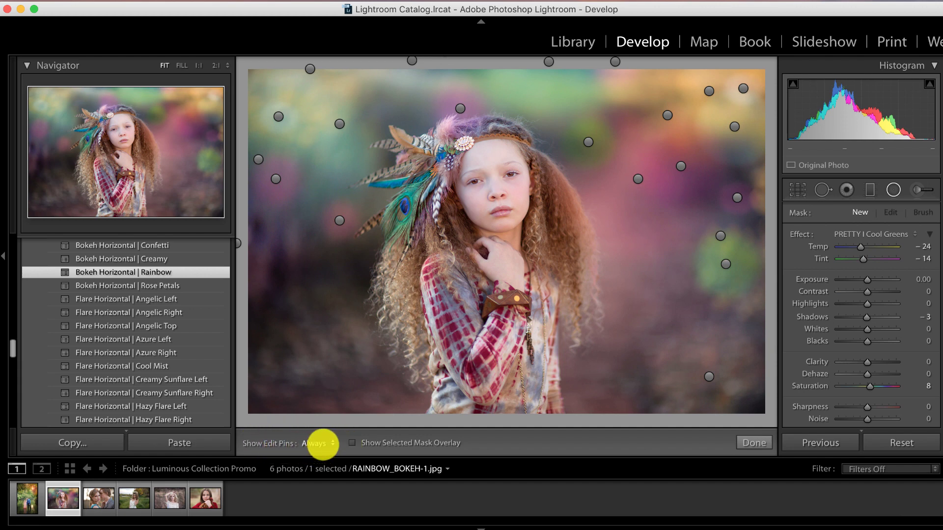
pyautogui.click(322, 443)
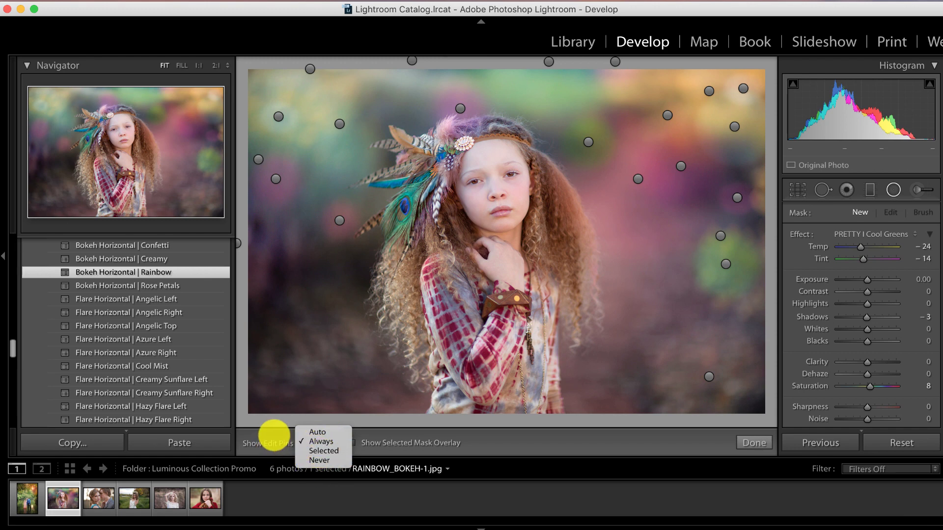
pyautogui.click(271, 436)
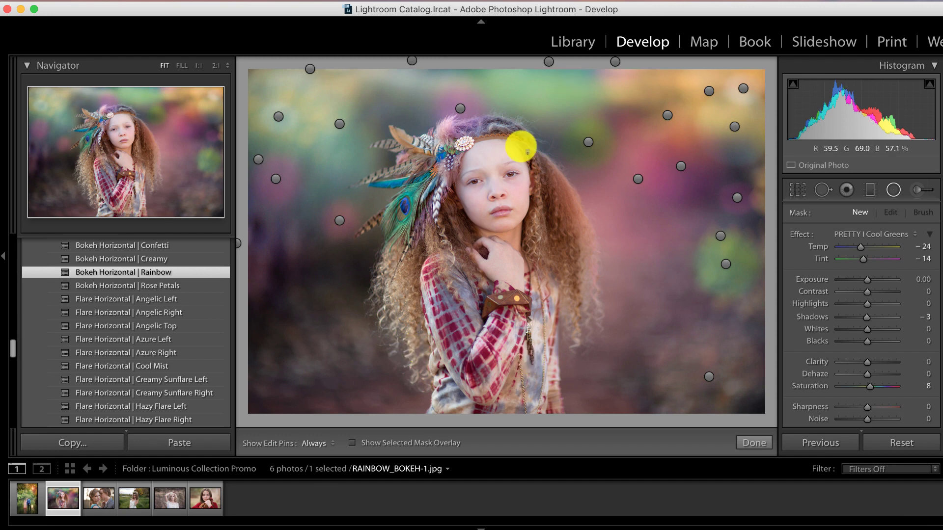
# Step: Check the preset's radial light pins and nudge the light right of her head rightward
pyautogui.click(588, 142)
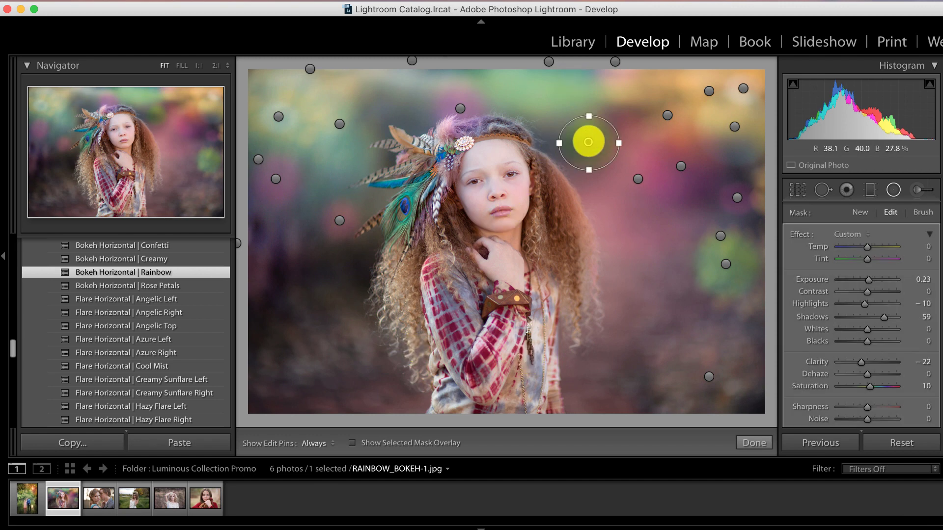
pyautogui.click(637, 179)
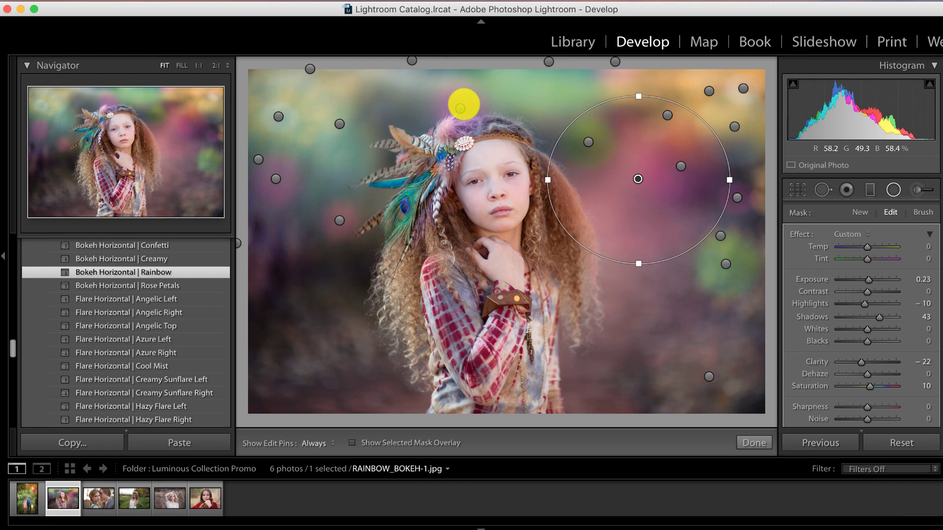
pyautogui.click(461, 108)
pyautogui.click(549, 62)
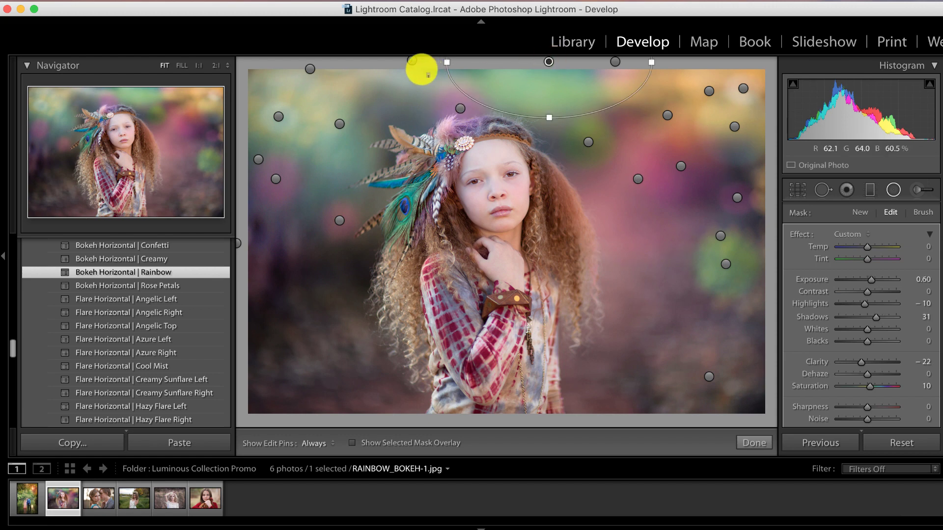
pyautogui.click(412, 60)
pyautogui.click(637, 179)
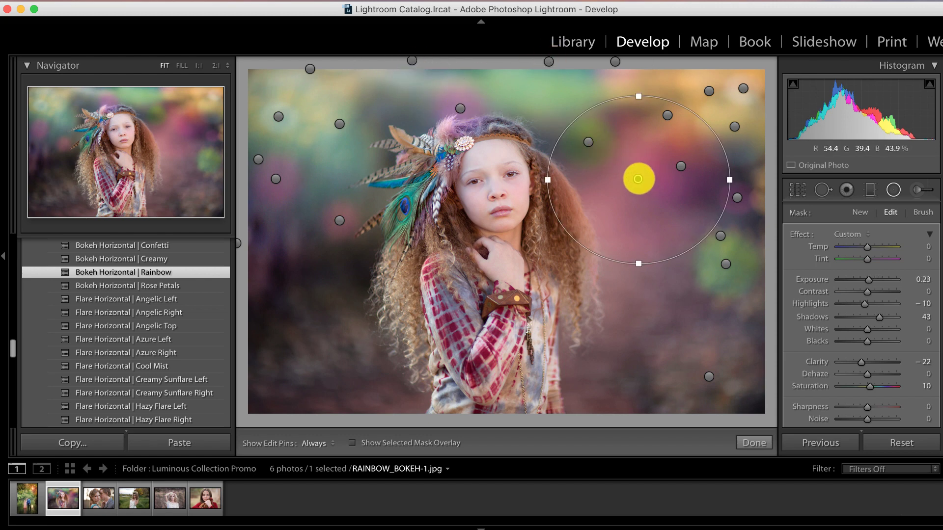
pyautogui.moveTo(637, 181); pyautogui.dragTo(643, 182)
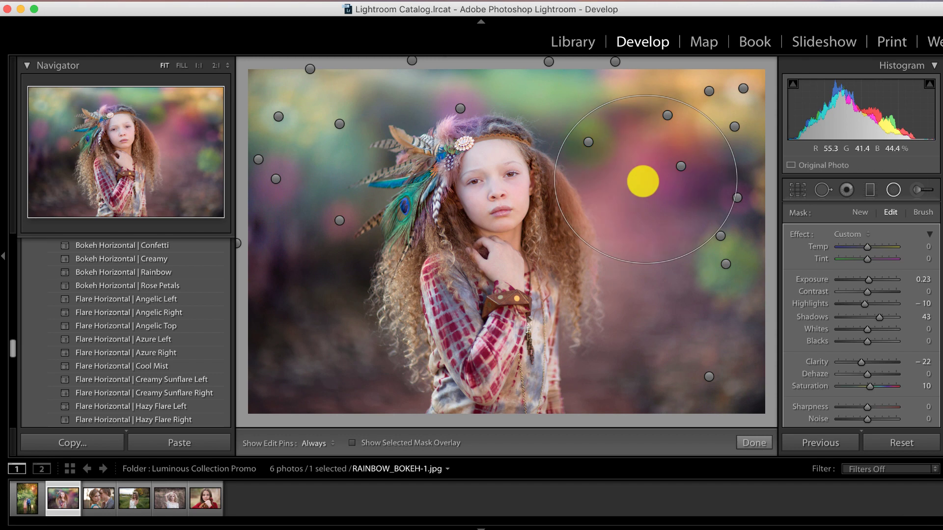
# Step: Move the radial light left of her head further left, then delete it
pyautogui.click(339, 124)
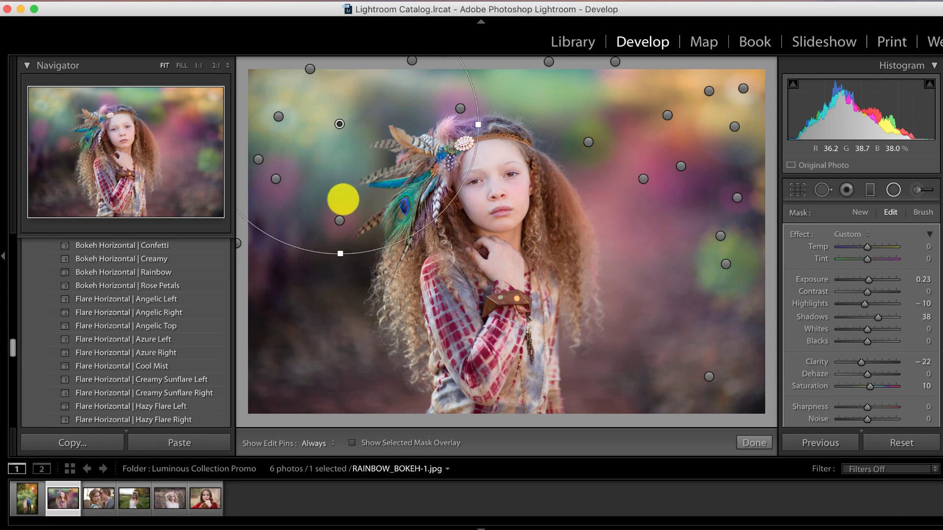
pyautogui.moveTo(340, 124); pyautogui.dragTo(309, 111)
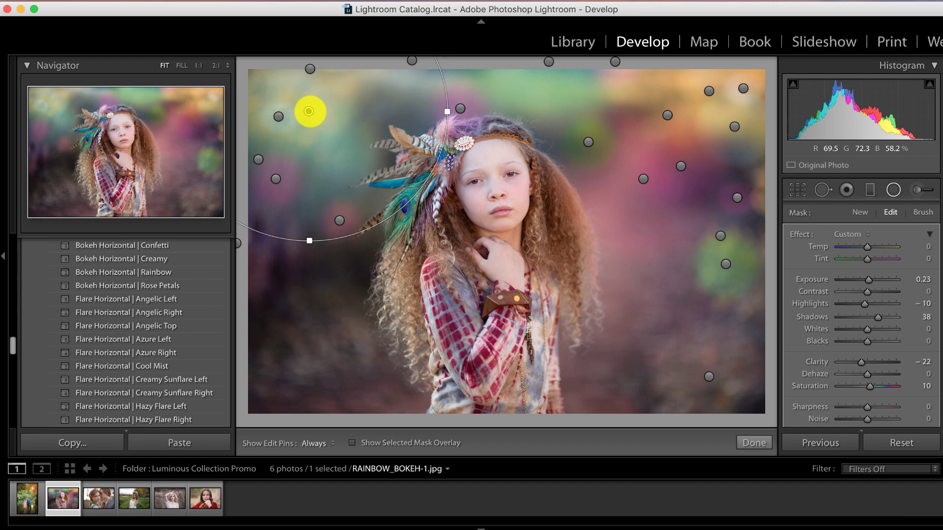
pyautogui.rightClick(308, 111)
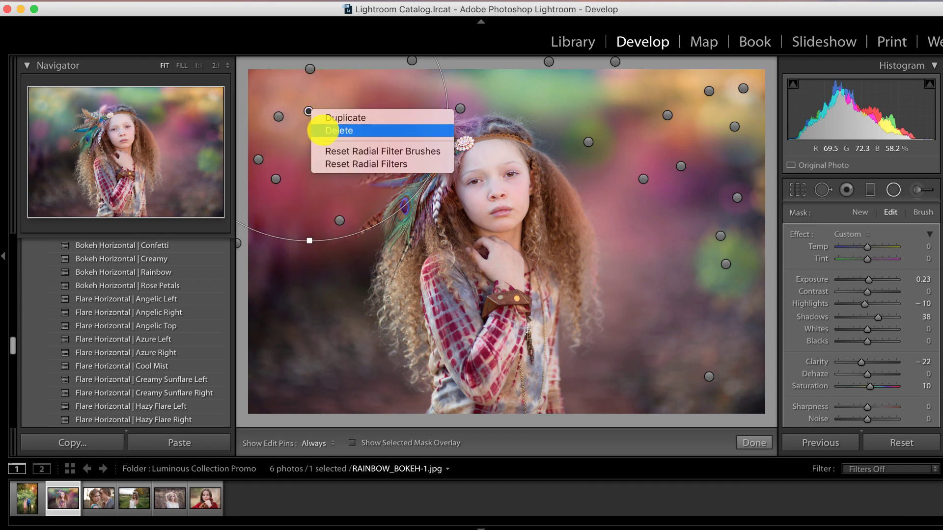
pyautogui.click(322, 130)
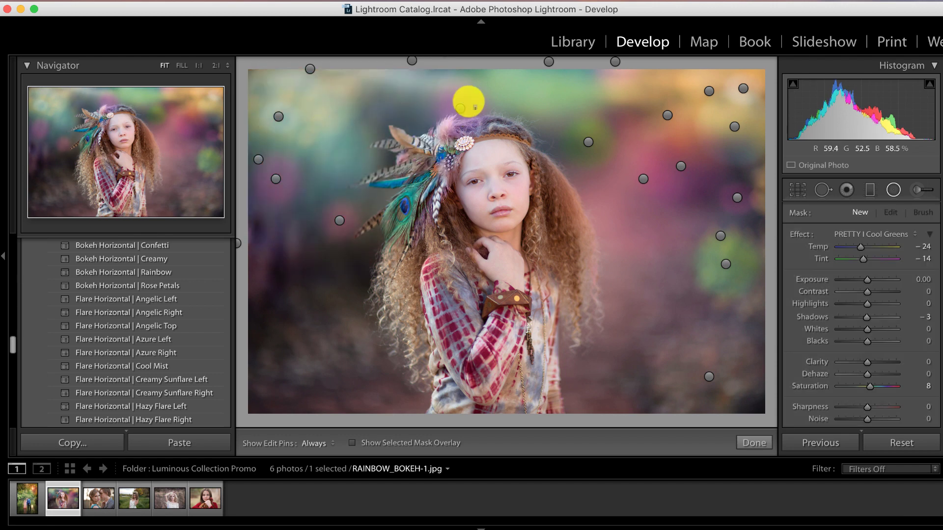
# Step: Raise the radial light above her head and enlarge it down over the girl's head
pyautogui.click(461, 109)
pyautogui.moveTo(460, 108); pyautogui.dragTo(462, 73)
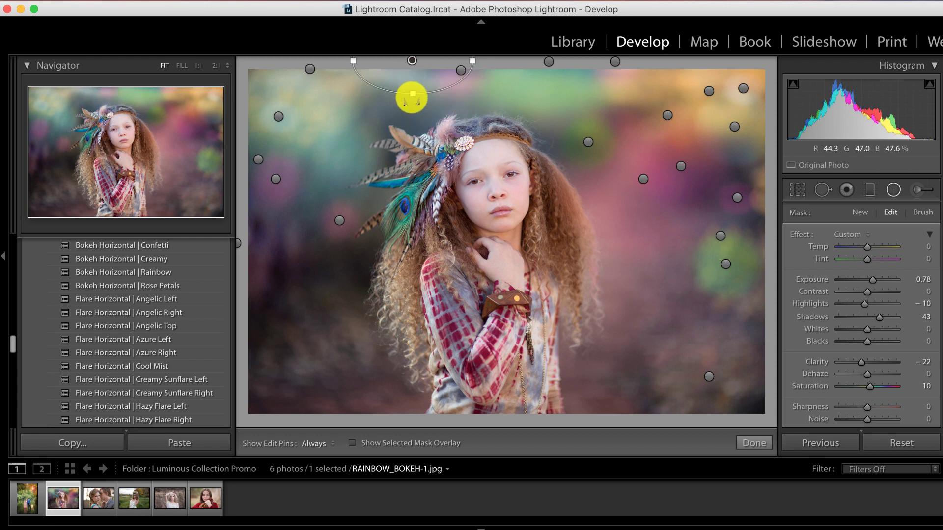
pyautogui.moveTo(412, 93)
pyautogui.mouseDown()
pyautogui.moveTo(432, 147)
pyautogui.moveTo(408, 93)
pyautogui.moveTo(415, 111)
pyautogui.mouseUp()
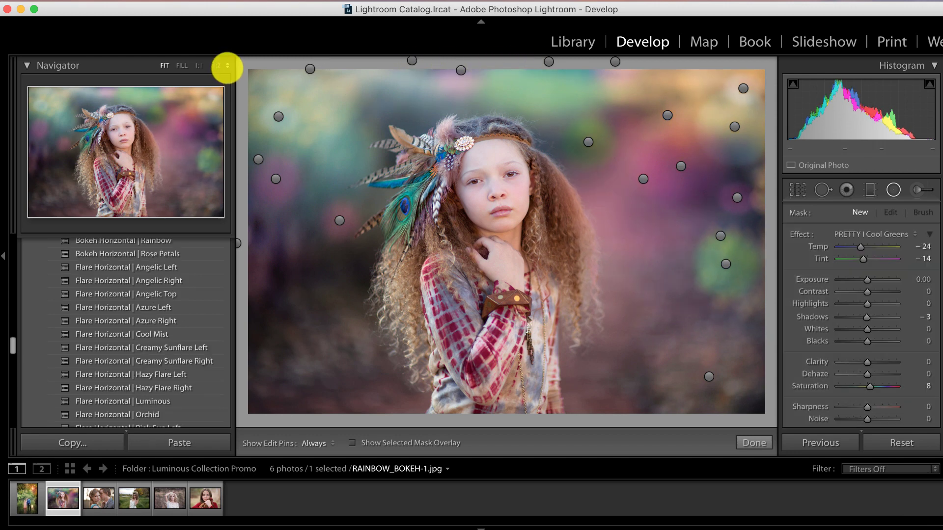
# Step: Zoom the preview to 1:2 and drag the large radial light up to the top edge
pyautogui.click(227, 66)
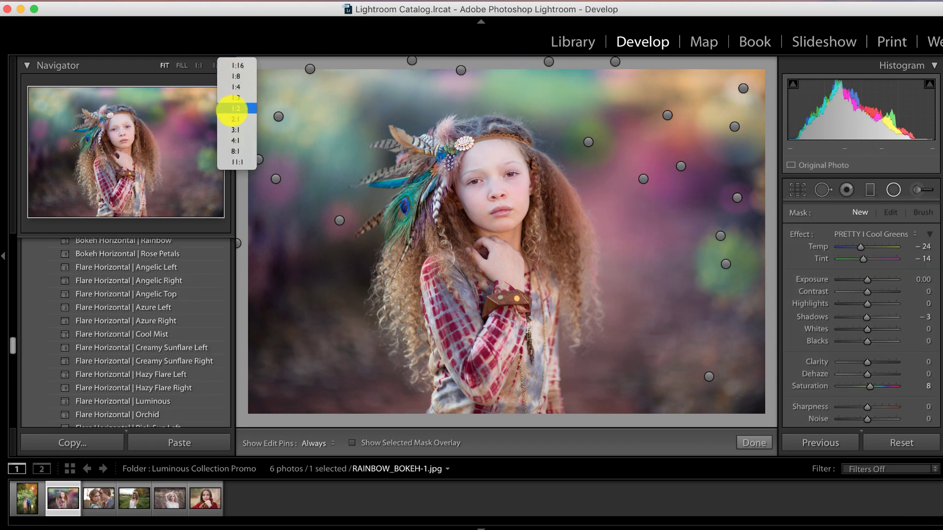
pyautogui.click(235, 108)
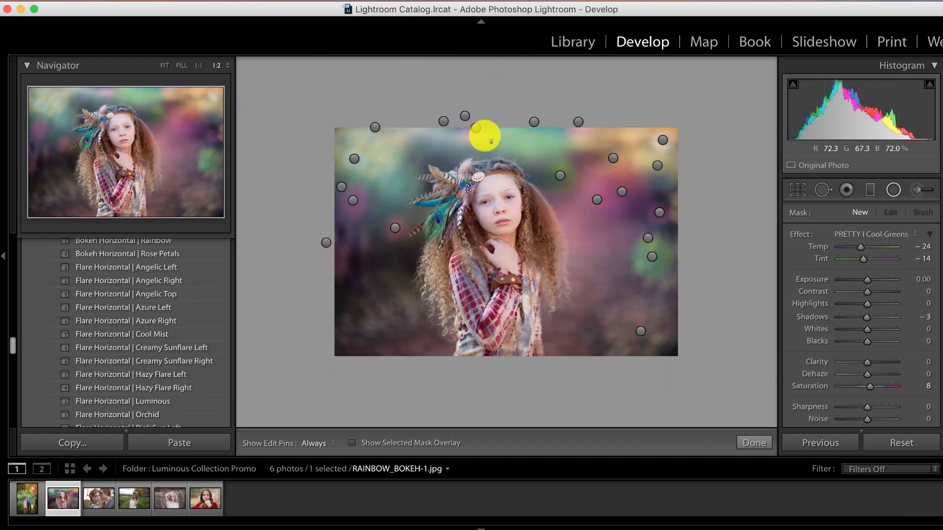
pyautogui.click(465, 116)
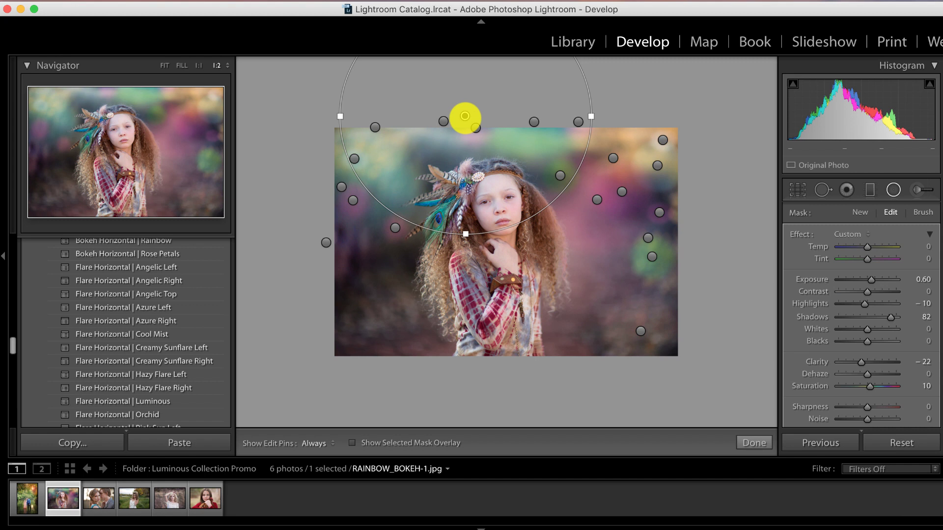
pyautogui.moveTo(465, 116); pyautogui.dragTo(463, 47)
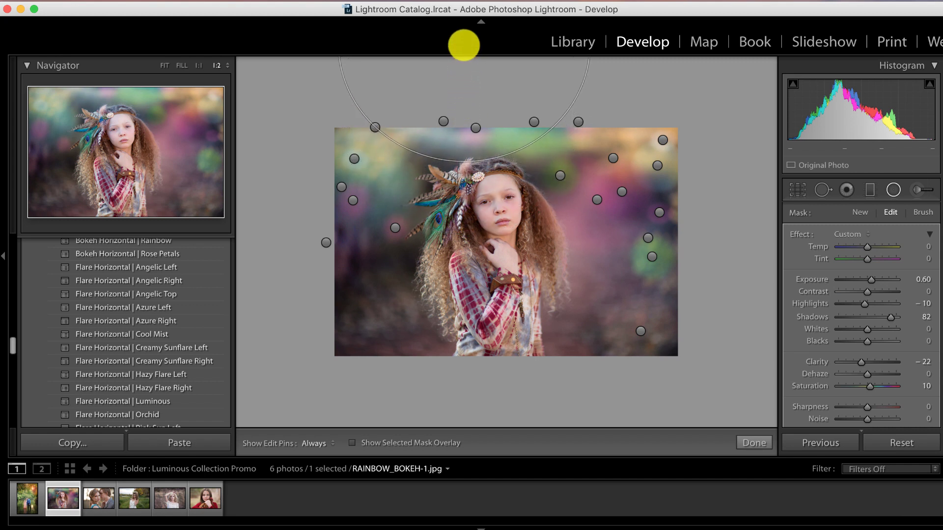
# Step: Finish radial filter editing and show Before and After side by side
pyautogui.click(534, 122)
pyautogui.click(578, 123)
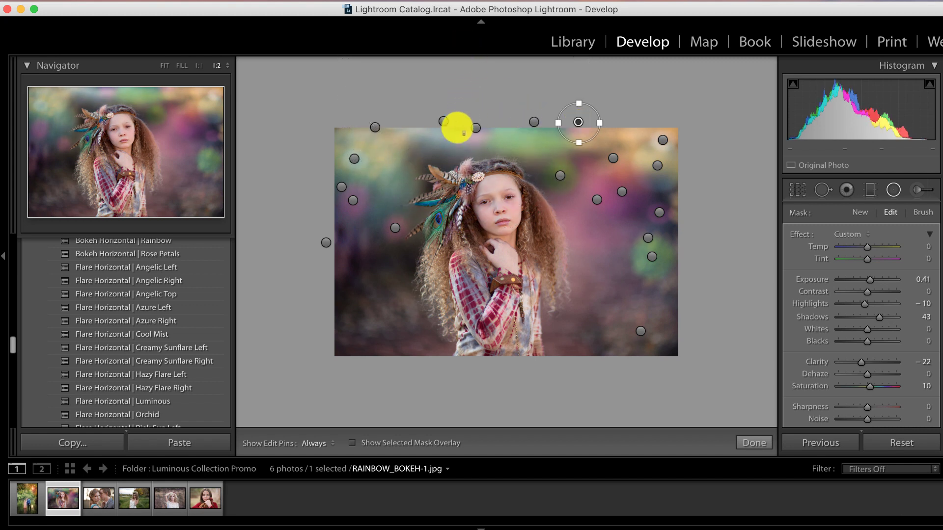
pyautogui.click(444, 121)
pyautogui.click(753, 443)
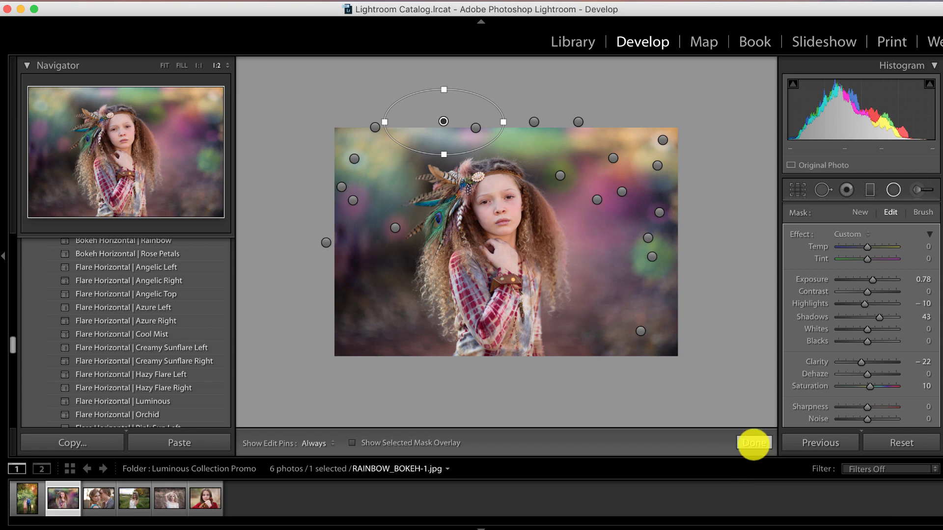
pyautogui.click(314, 443)
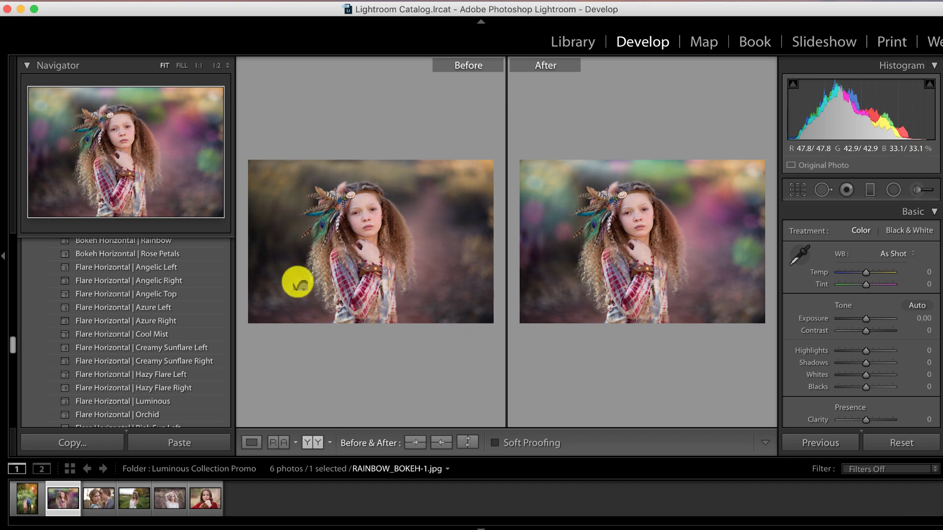
# Step: Open SUNSHINE_II_LEFT-1.jpg in Loupe view and apply Haze Horizontal | Sunshine Left II
pyautogui.click(98, 498)
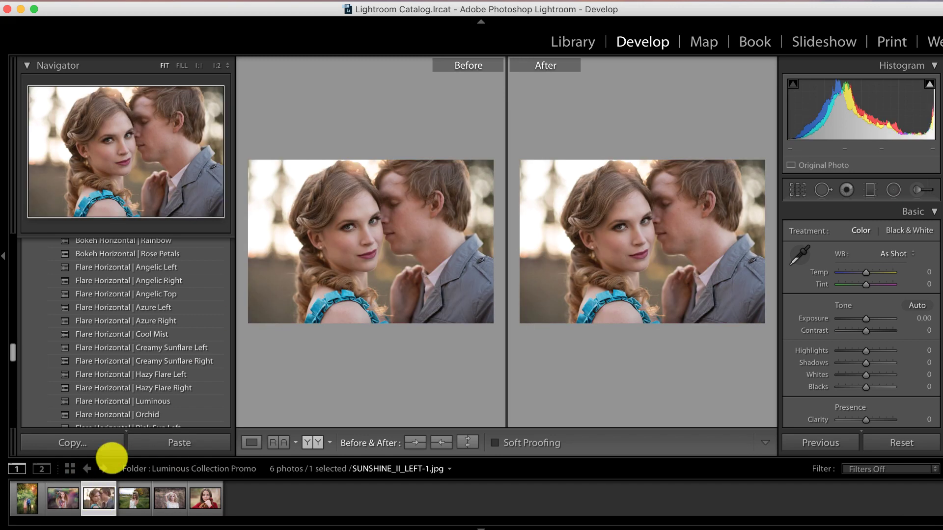
pyautogui.click(252, 443)
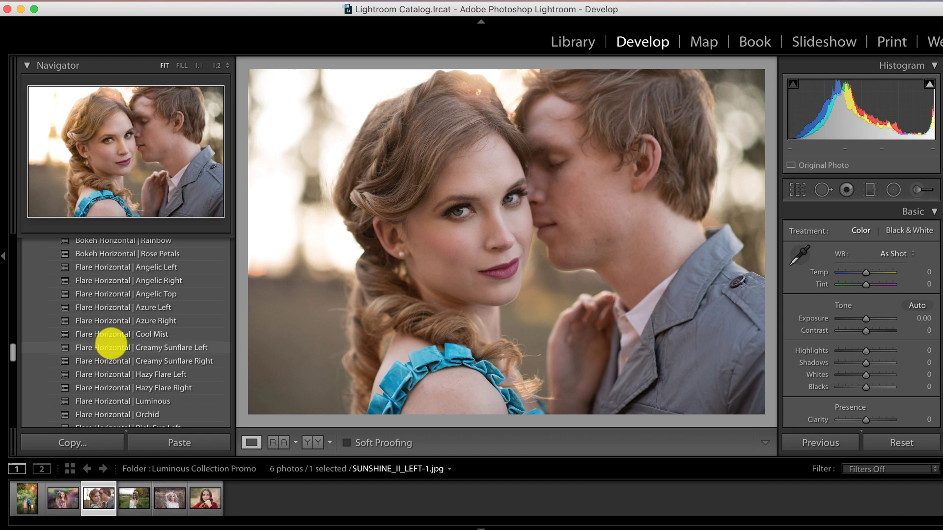
pyautogui.scroll(-8, 111, 344)
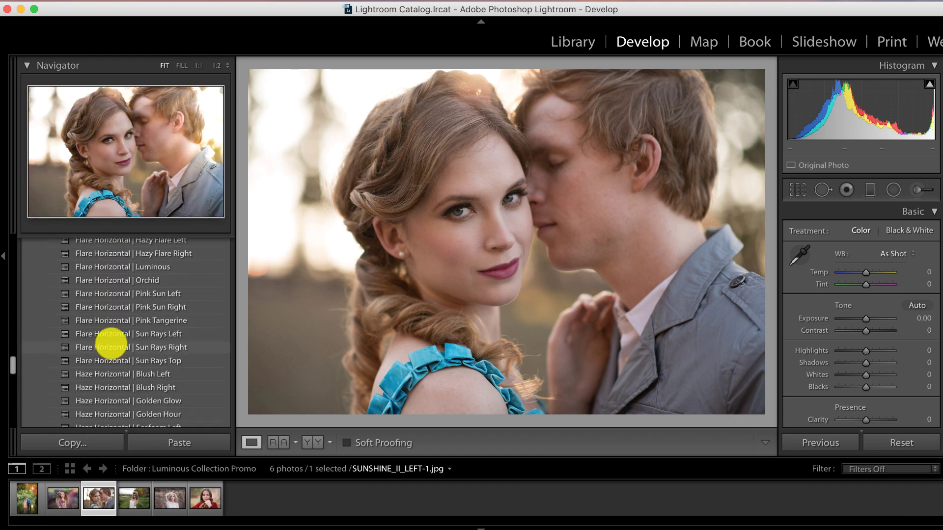
pyautogui.scroll(-10, 111, 344)
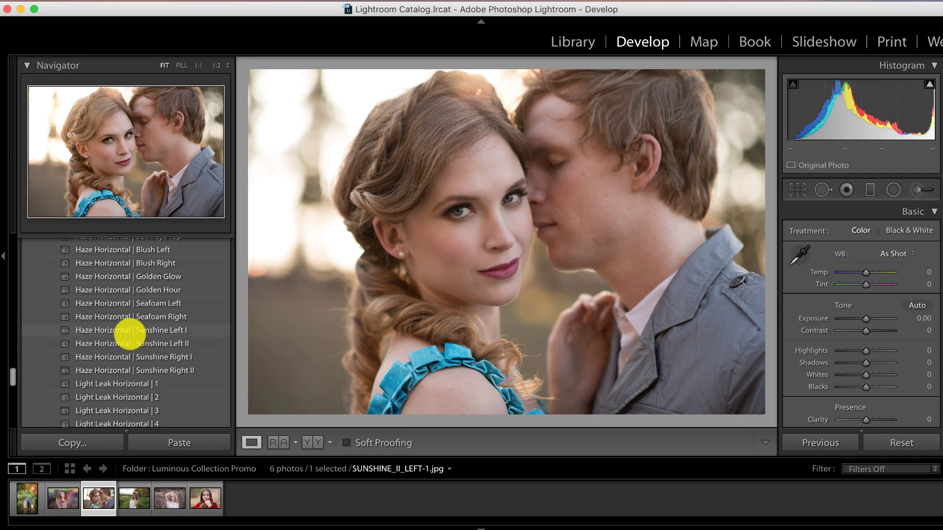
pyautogui.click(122, 330)
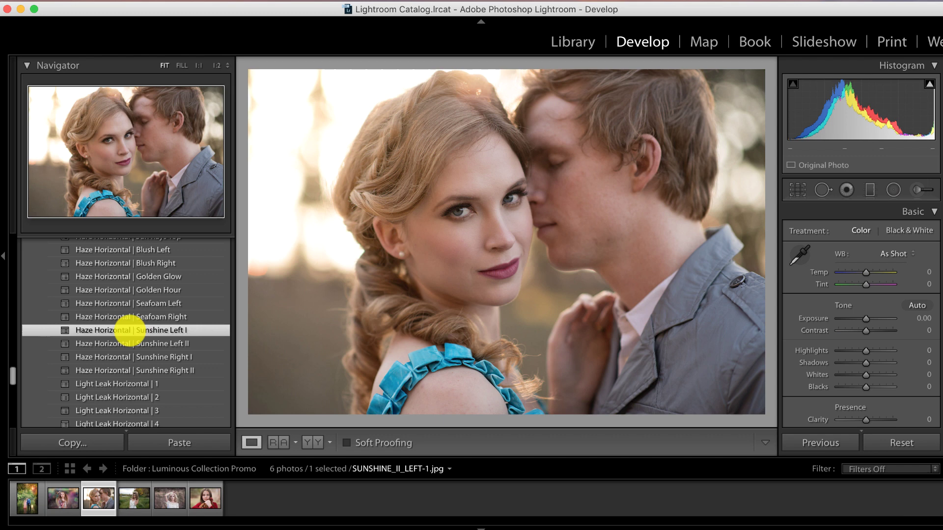
pyautogui.click(128, 343)
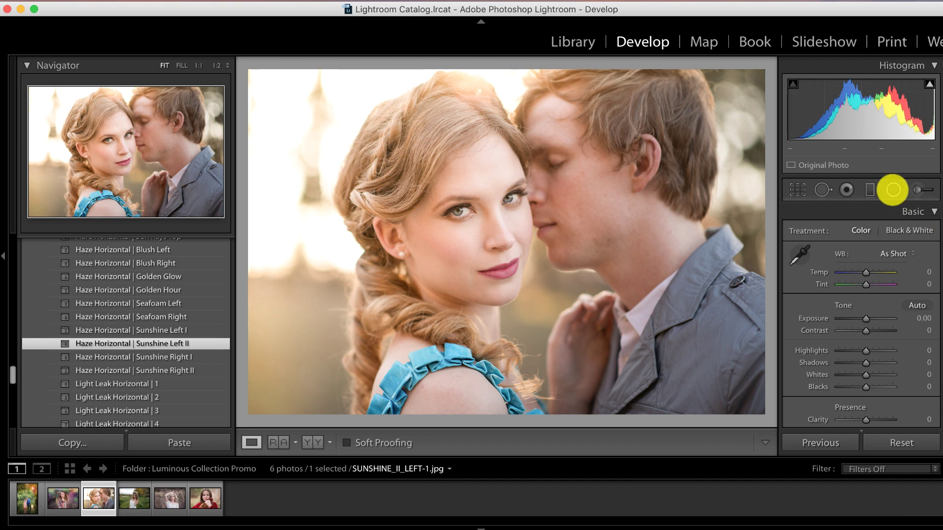
pyautogui.click(893, 190)
# Step: Move the couple portrait's haze radial light up and to the left, then finish editing
pyautogui.click(336, 131)
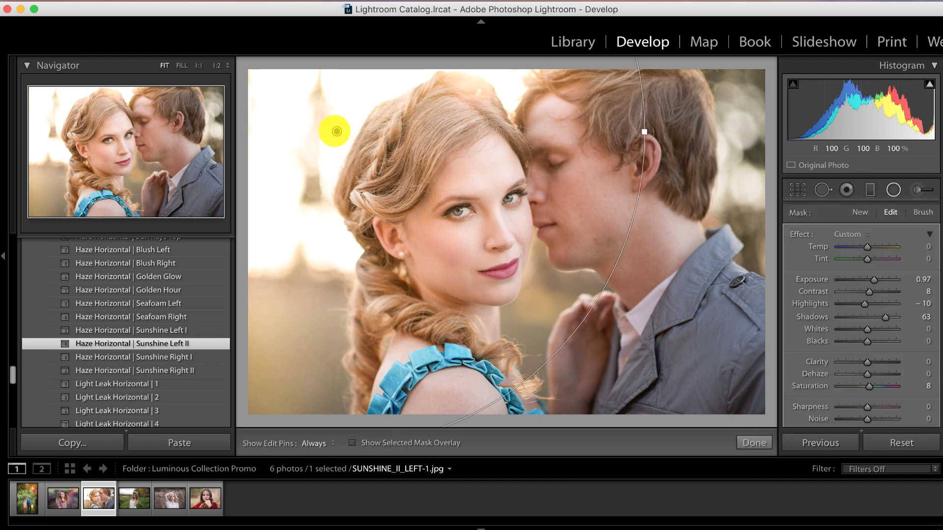
pyautogui.moveTo(337, 131); pyautogui.dragTo(311, 125)
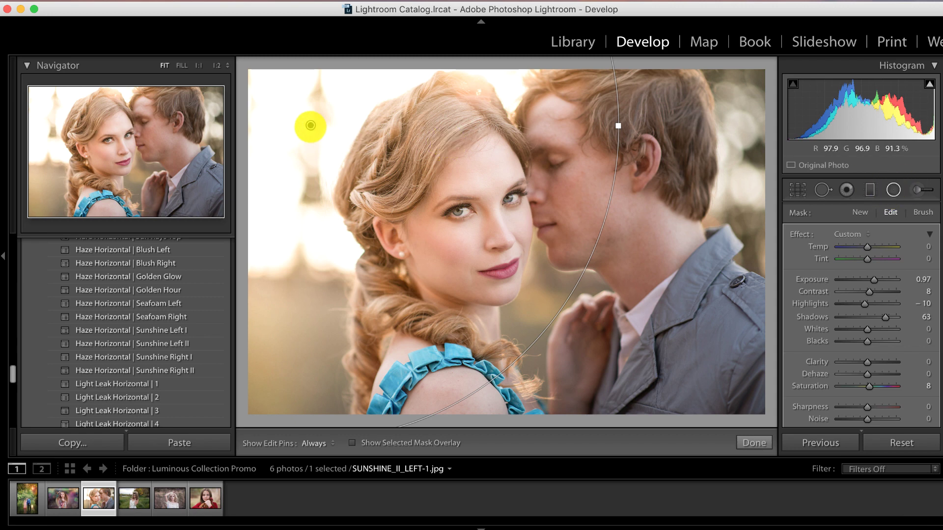
pyautogui.moveTo(310, 127)
pyautogui.mouseDown()
pyautogui.moveTo(297, 101)
pyautogui.moveTo(279, 115)
pyautogui.moveTo(301, 115)
pyautogui.mouseUp()
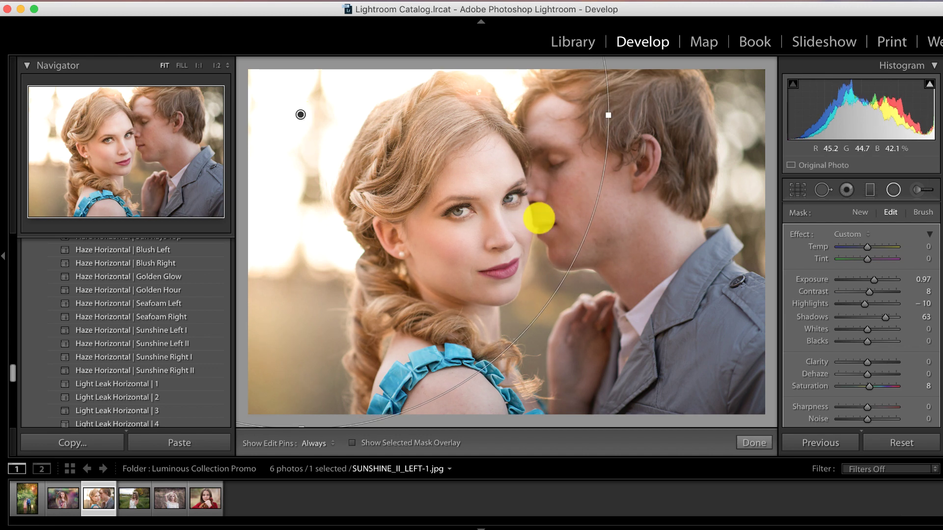
pyautogui.click(753, 442)
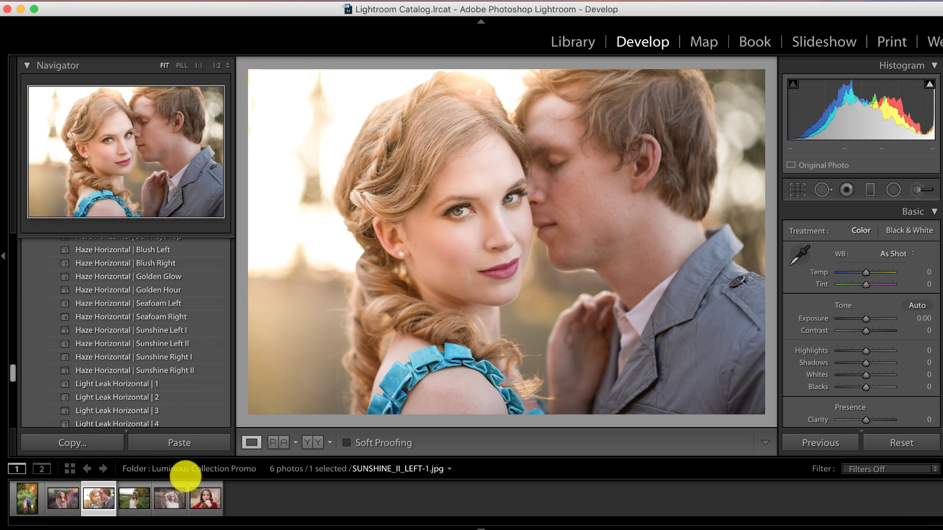
# Step: Compare the couple portrait before and after, then open SUNRAYS_TOP-1.jpg in Loupe view
pyautogui.click(315, 442)
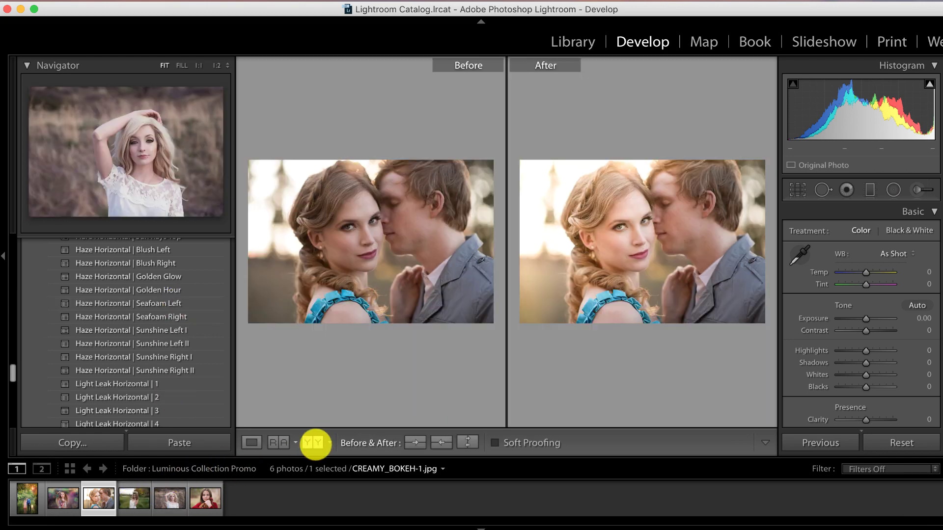
pyautogui.click(251, 442)
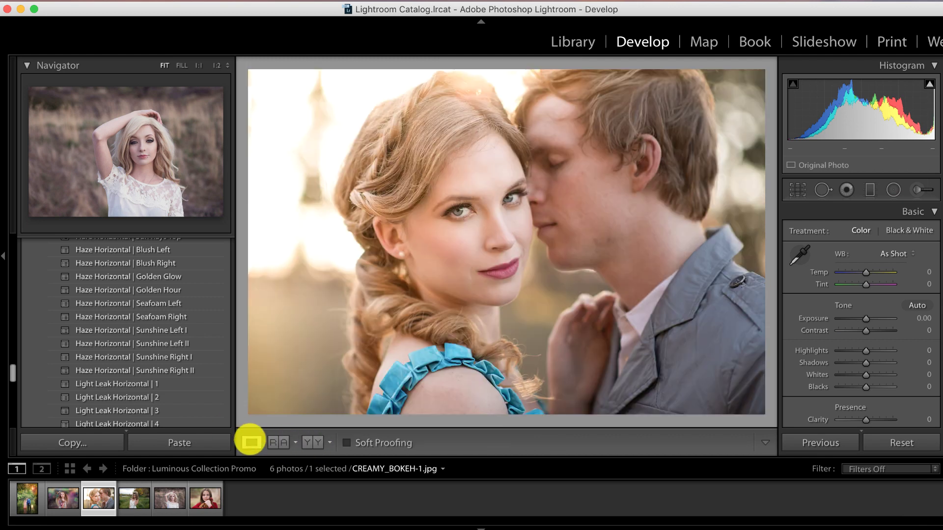
pyautogui.click(132, 500)
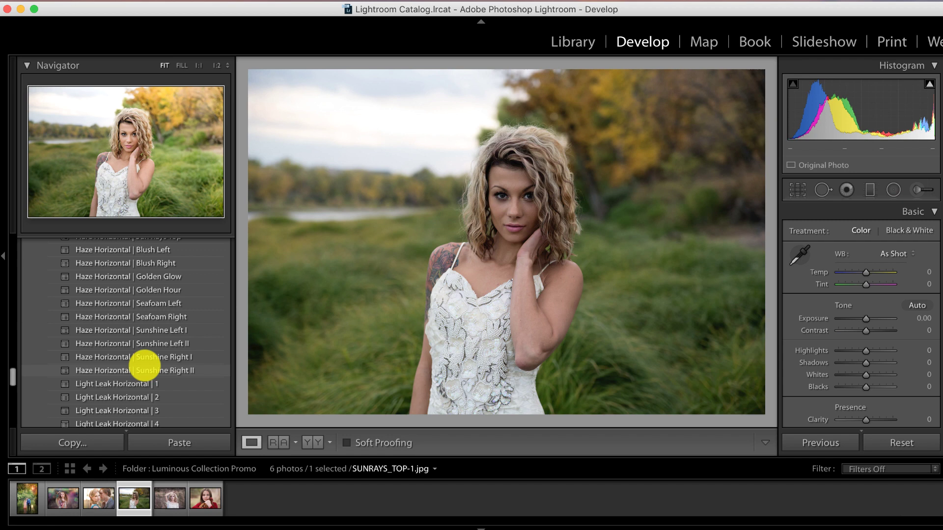
# Step: Apply the Flare Horizontal | Sun Rays Top preset to SUNRAYS_TOP-1.jpg
pyautogui.scroll(2, 145, 364)
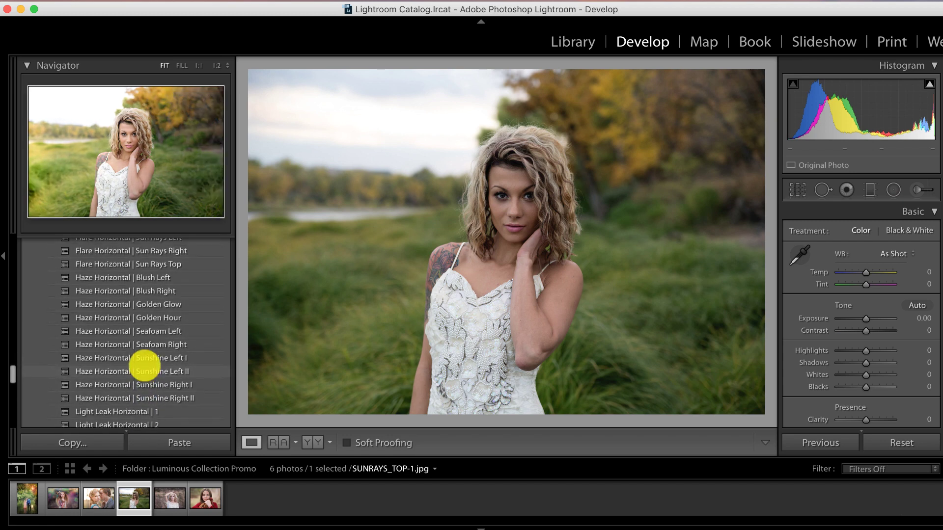
pyautogui.scroll(7, 145, 364)
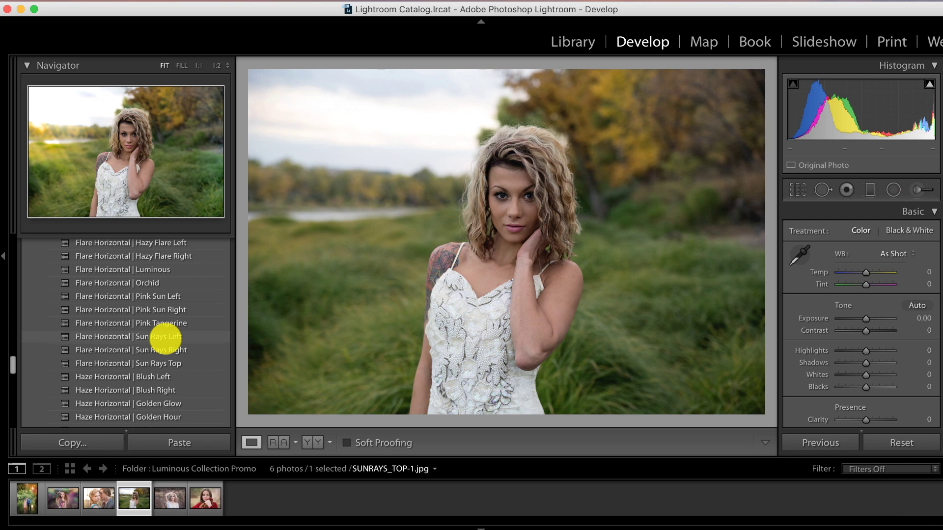
pyautogui.click(163, 363)
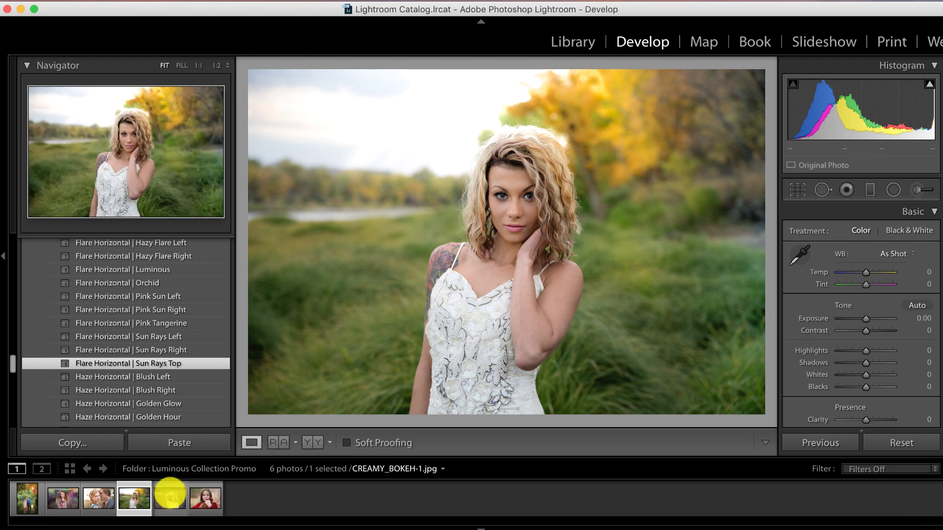
# Step: Compare the sun-rays edit before and after, then open CREAMY_BOKEH-1.jpg in Loupe view
pyautogui.click(322, 443)
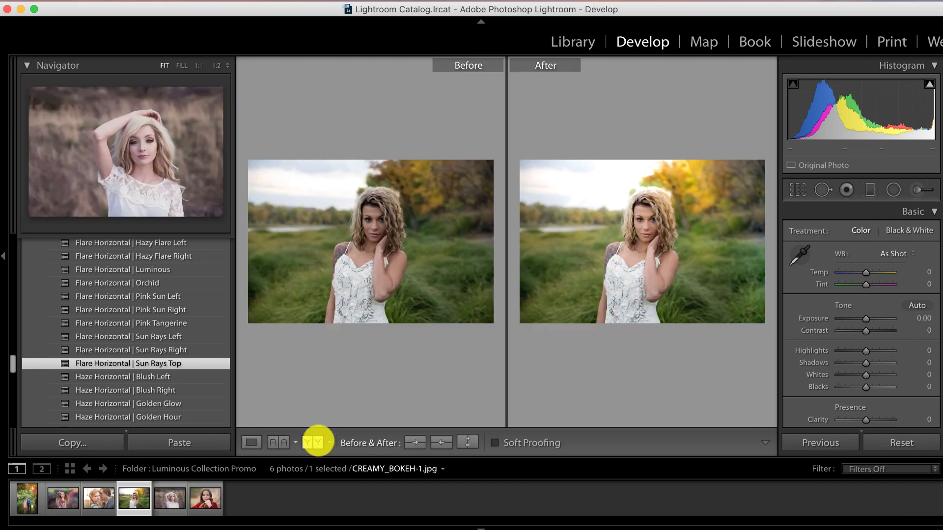
pyautogui.click(166, 499)
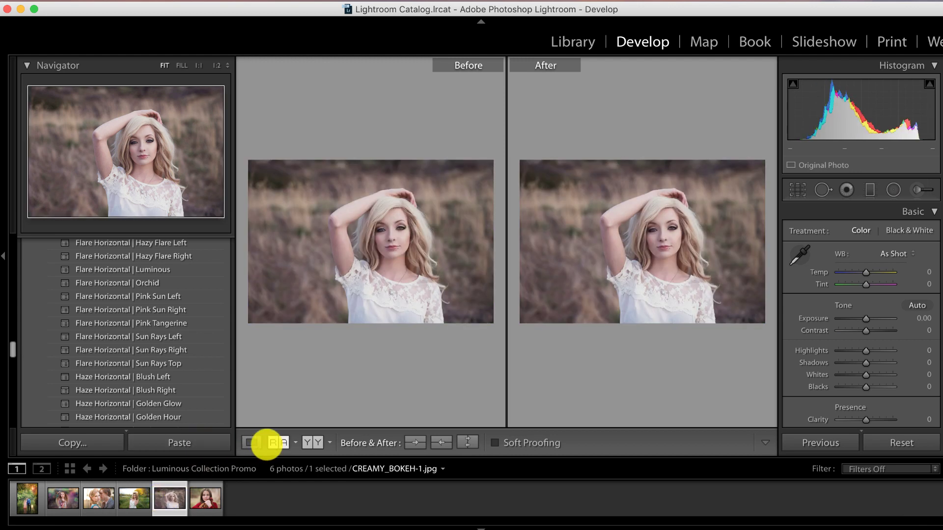
pyautogui.click(252, 443)
# Step: Apply Bokeh Horizontal | Creamy, compare it before/after, and open SUNRAYS_LEFT-1.jpg
pyautogui.scroll(10, 172, 305)
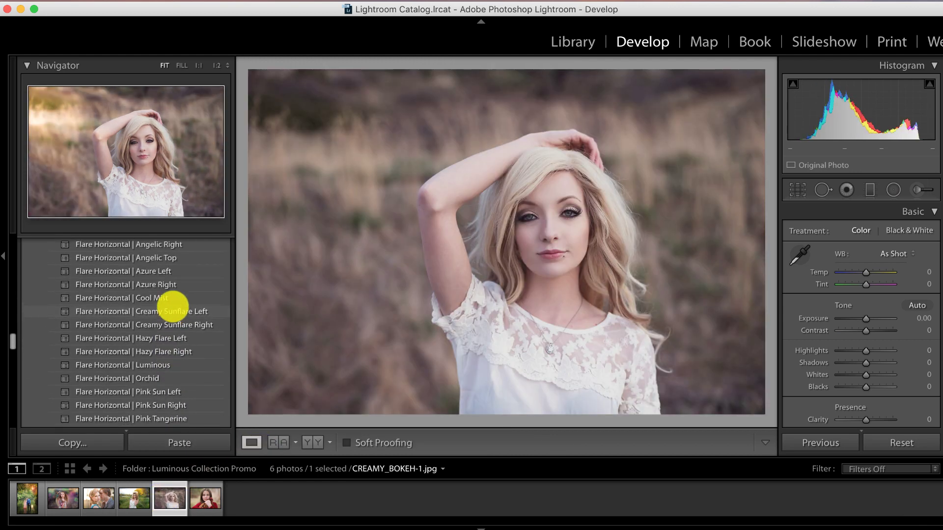
pyautogui.scroll(-1, 173, 306)
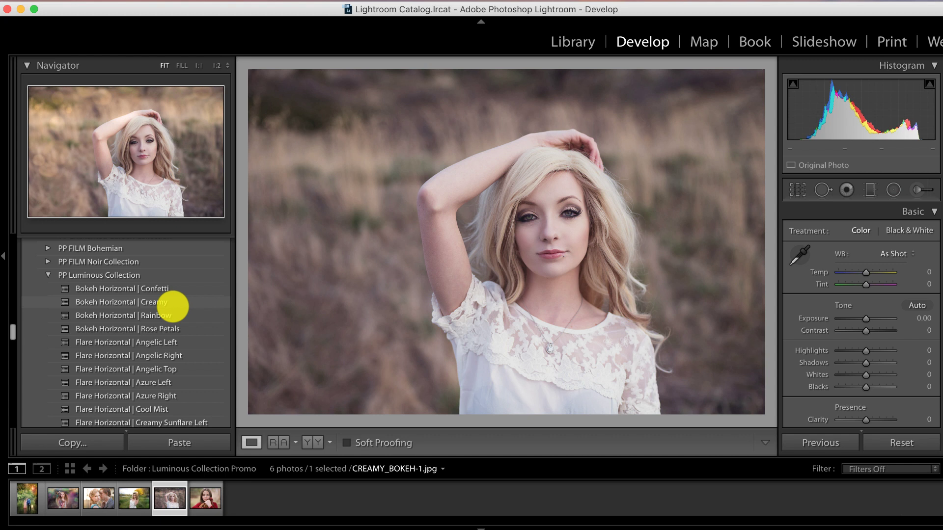
pyautogui.scroll(-1, 173, 306)
pyautogui.click(166, 299)
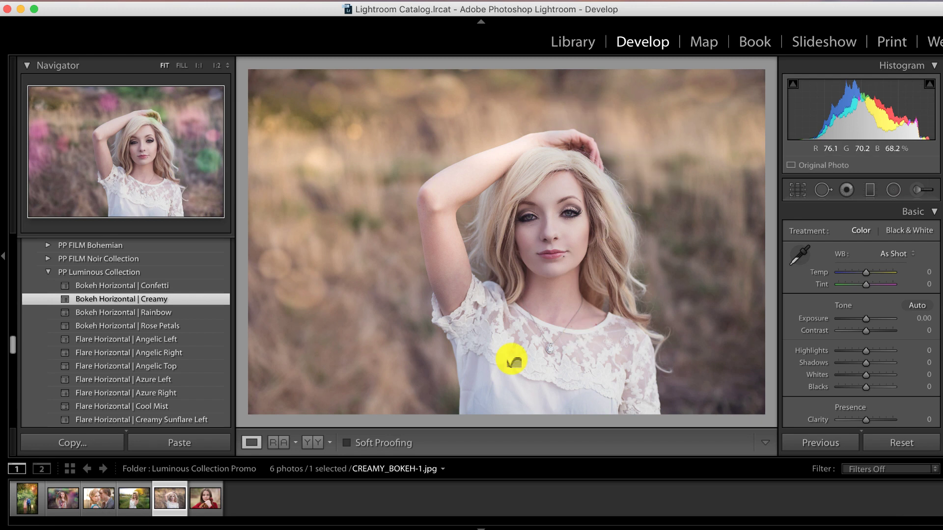
pyautogui.click(312, 442)
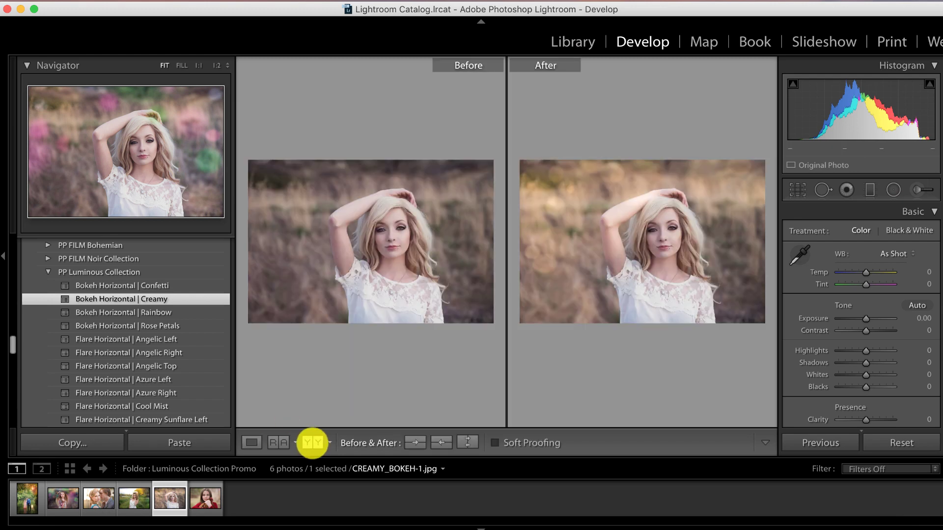
pyautogui.click(205, 498)
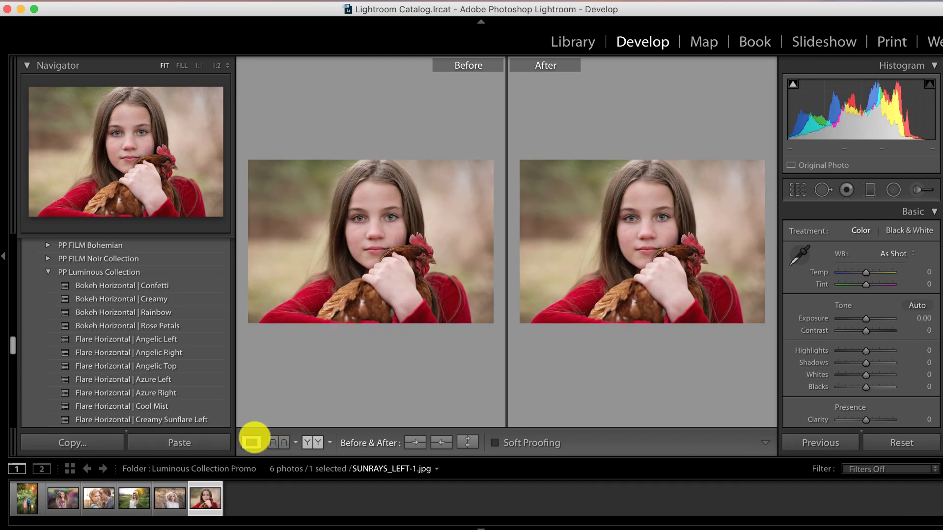
# Step: Show SUNRAYS_LEFT-1.jpg alone and apply the Flare Horizontal | Sun Rays Left preset
pyautogui.click(251, 442)
pyautogui.scroll(-2, 190, 378)
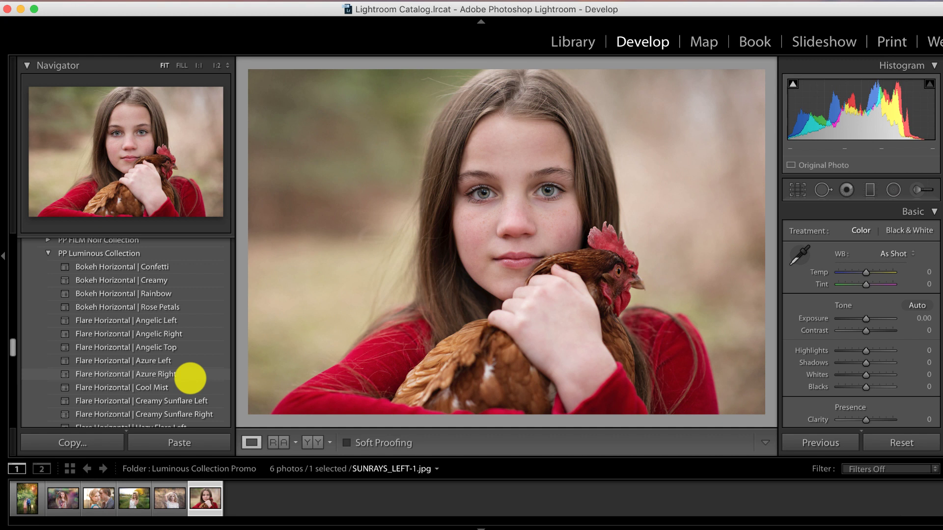
pyautogui.scroll(-15, 190, 379)
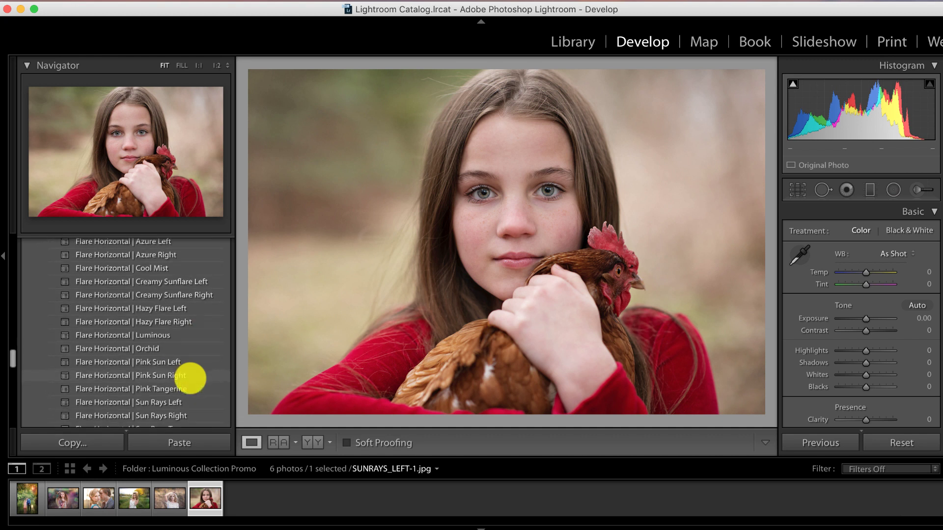
pyautogui.scroll(-9, 190, 378)
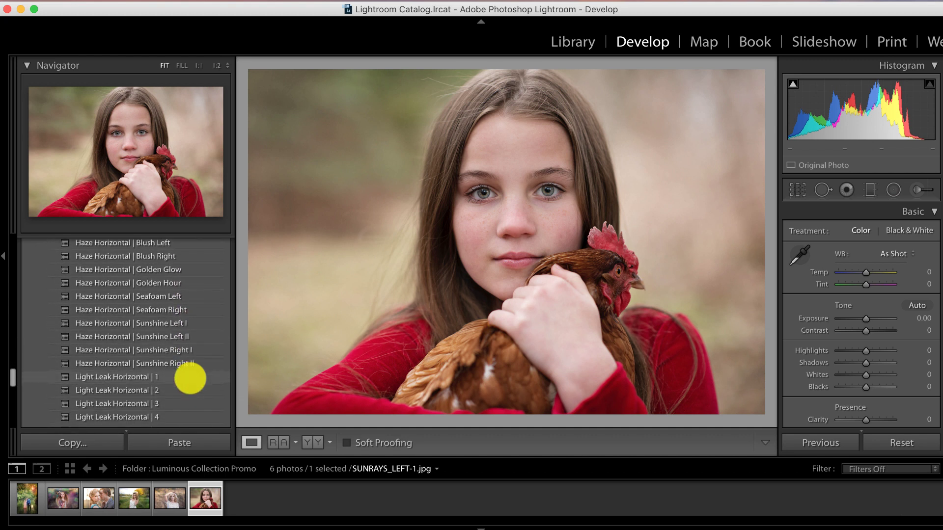
pyautogui.scroll(1, 190, 379)
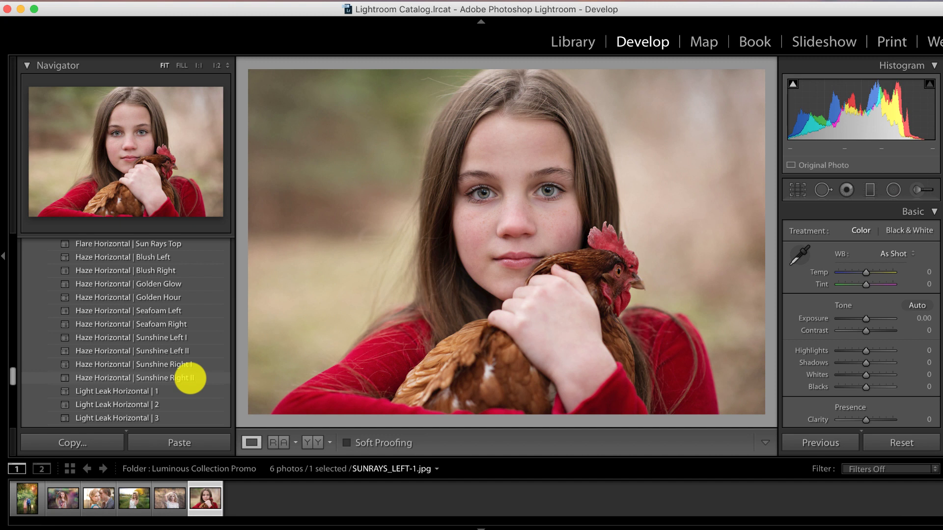
pyautogui.scroll(3, 190, 379)
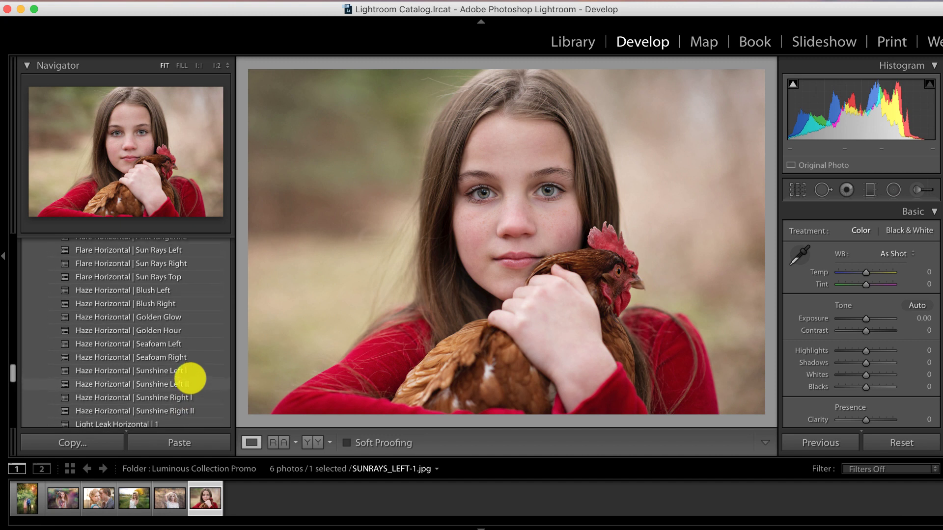
pyautogui.scroll(1, 190, 379)
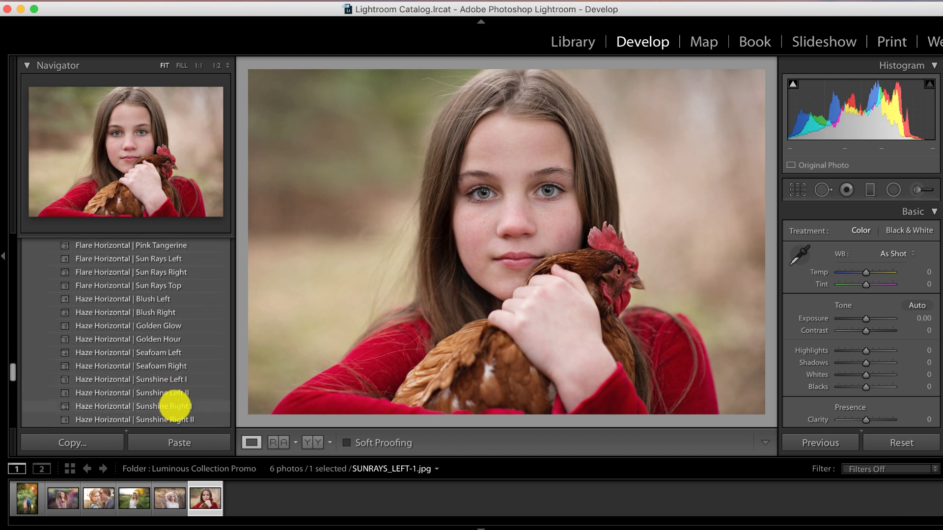
pyautogui.scroll(2, 182, 368)
pyautogui.scroll(2, 181, 367)
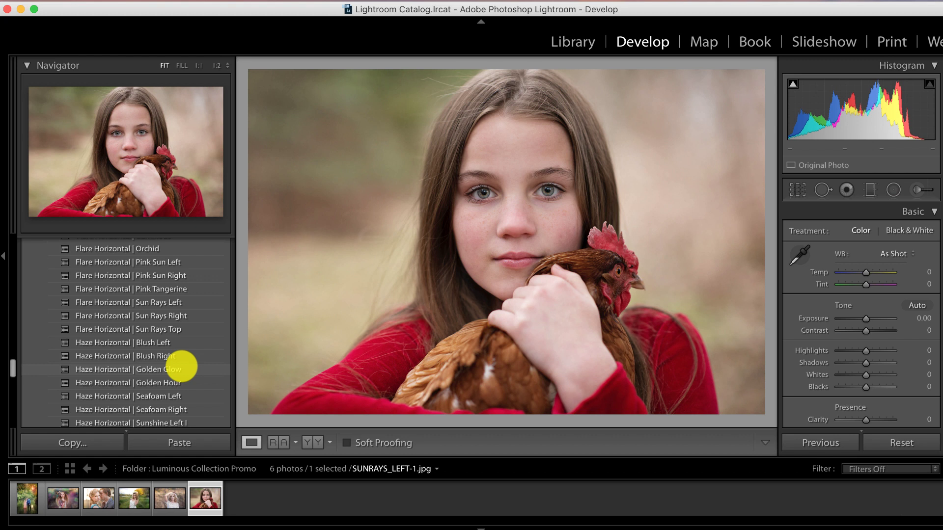
pyautogui.click(187, 311)
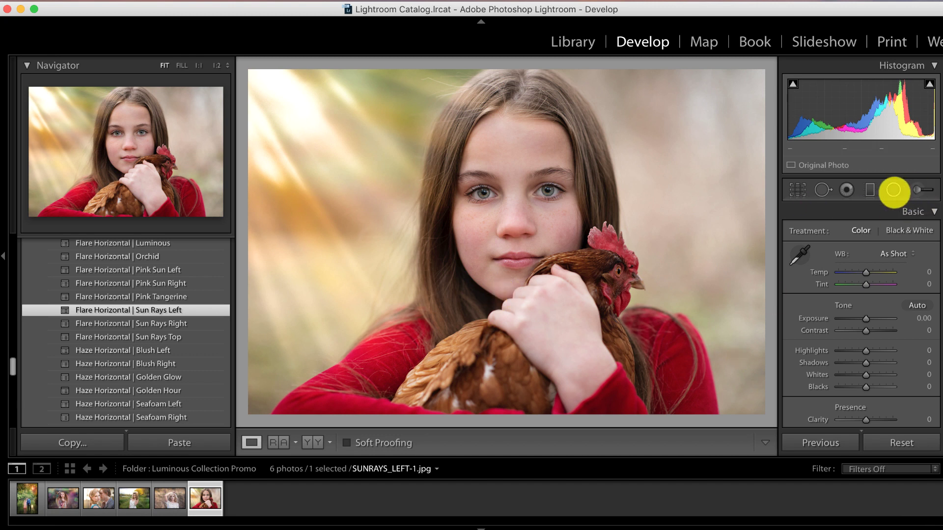
# Step: Reshape the top-edge sun-ray radial light toward the upper left
pyautogui.click(893, 190)
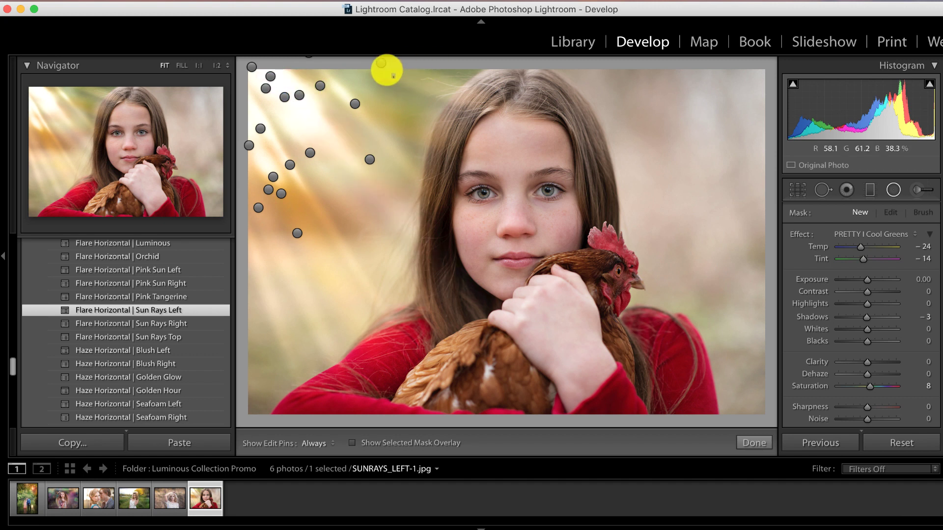
pyautogui.click(381, 63)
pyautogui.moveTo(381, 63); pyautogui.dragTo(555, 77)
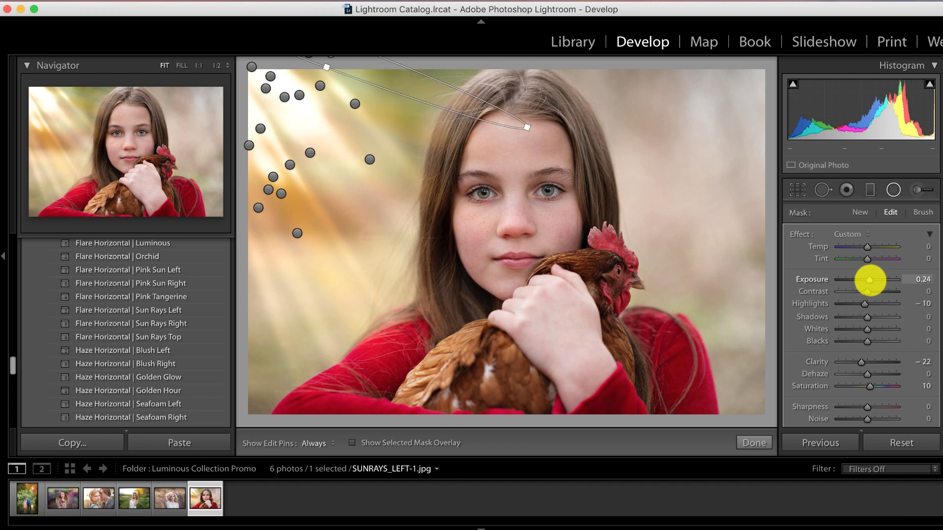
# Step: Lower the exposure of the remaining sun-ray radial lights, one to 0.14, and finish editing
pyautogui.click(299, 95)
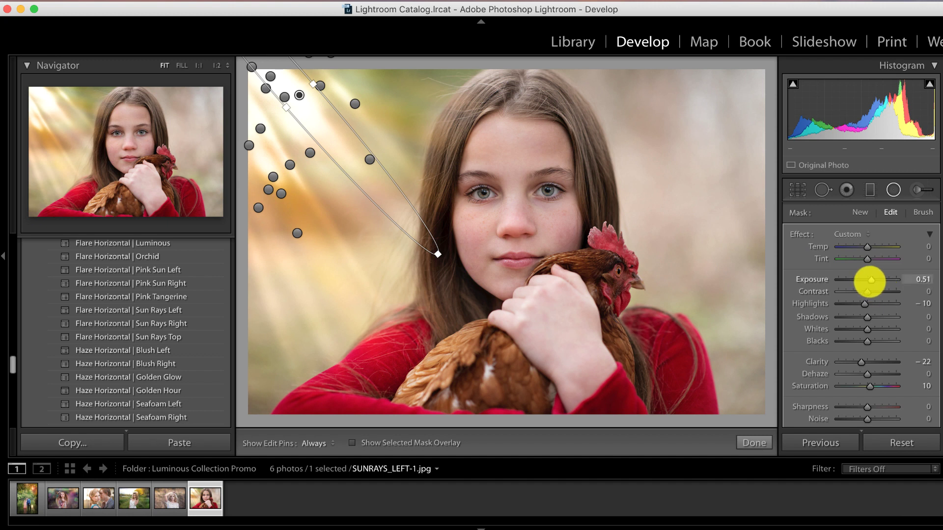
pyautogui.moveTo(871, 280); pyautogui.dragTo(869, 280)
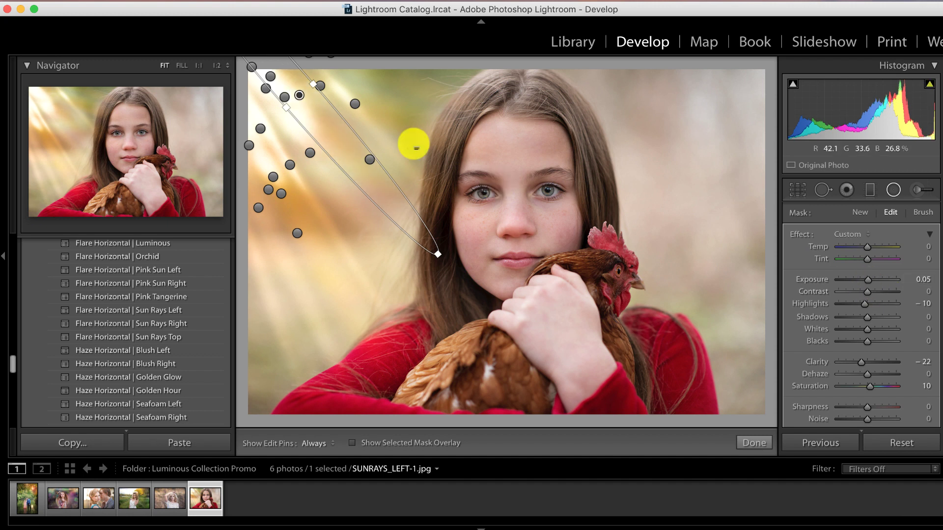
pyautogui.click(270, 77)
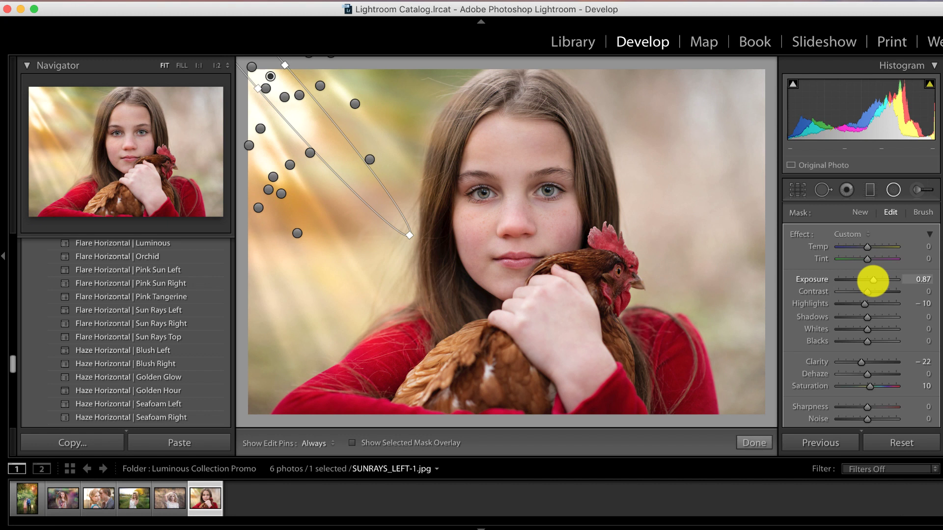
pyautogui.moveTo(871, 280); pyautogui.dragTo(869, 280)
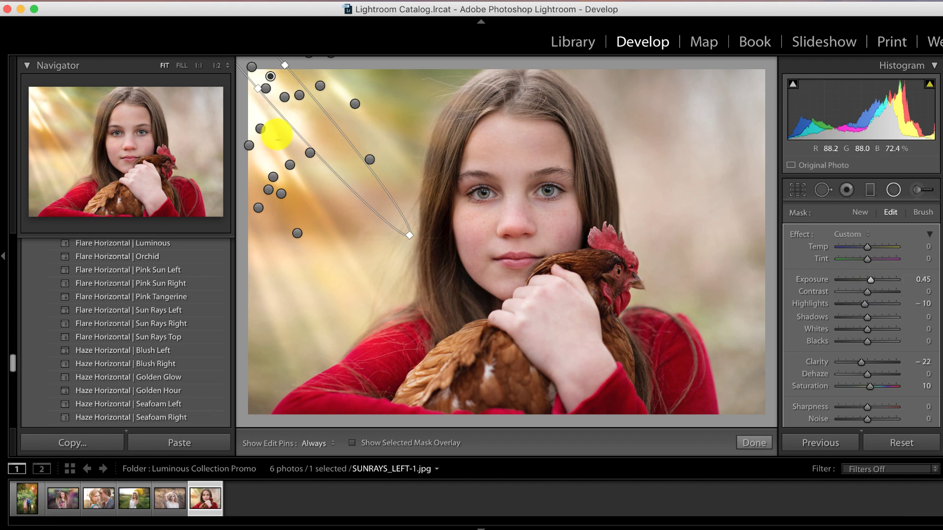
pyautogui.click(260, 129)
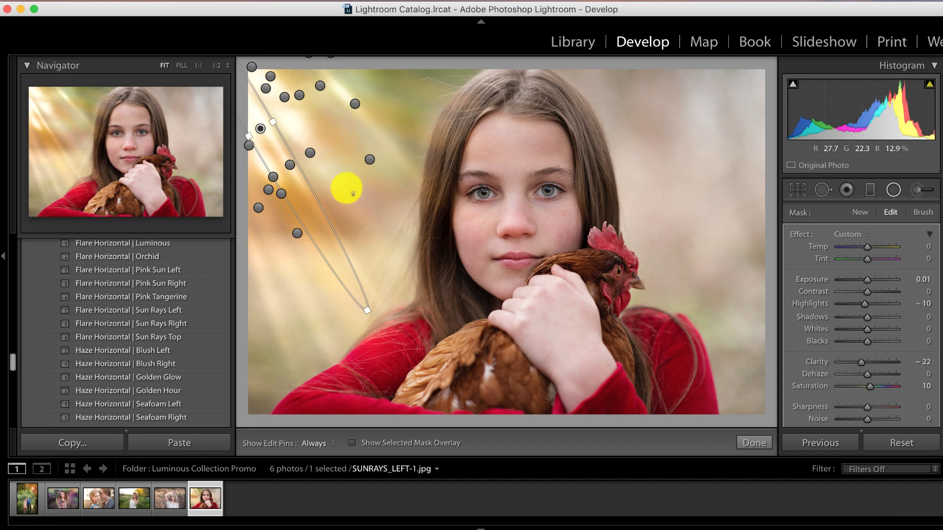
pyautogui.click(250, 146)
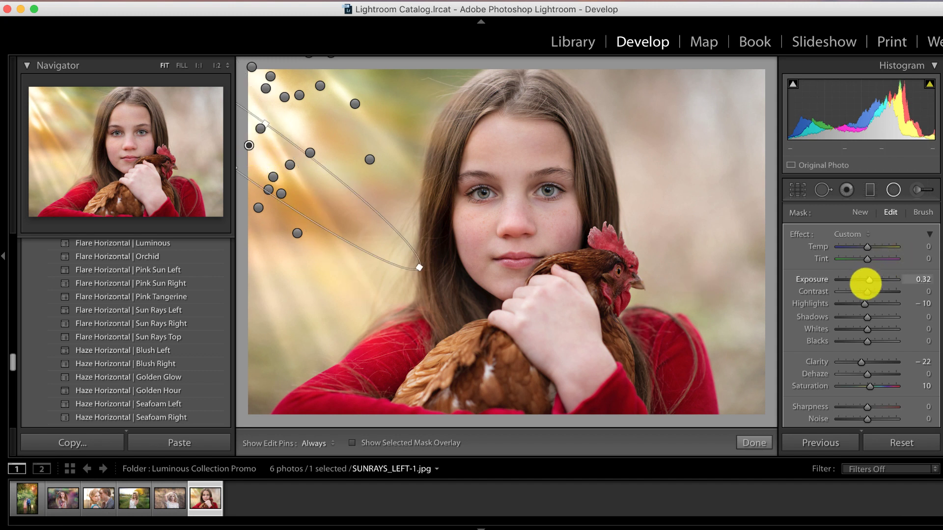
pyautogui.moveTo(868, 280); pyautogui.dragTo(866, 280)
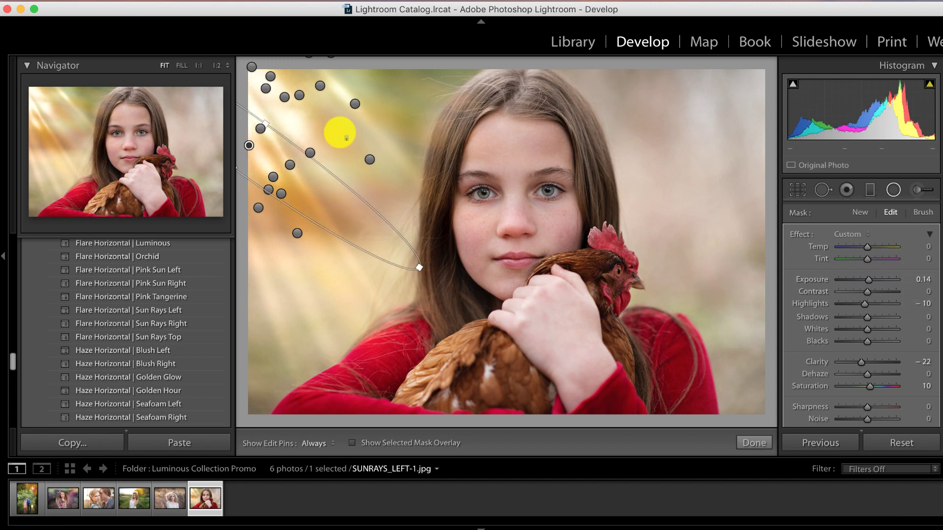
pyautogui.click(265, 88)
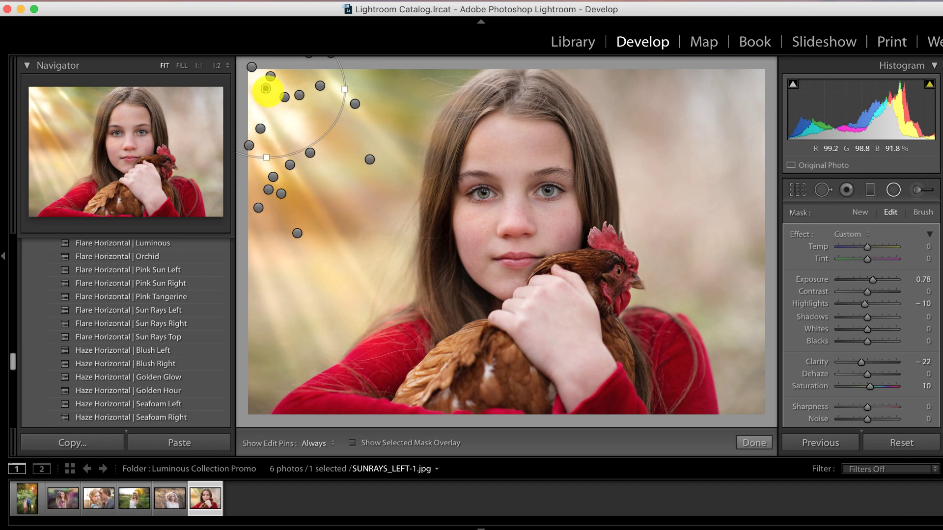
pyautogui.click(270, 76)
pyautogui.click(754, 443)
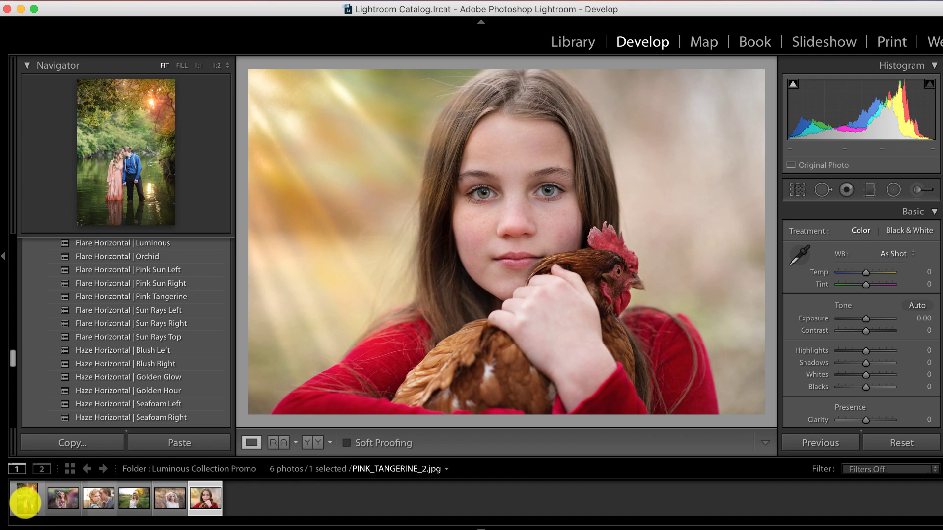
# Step: Open PINK_TANGERINE_2.jpg, compare its warm haze edit against the original, then view it alone
pyautogui.click(26, 499)
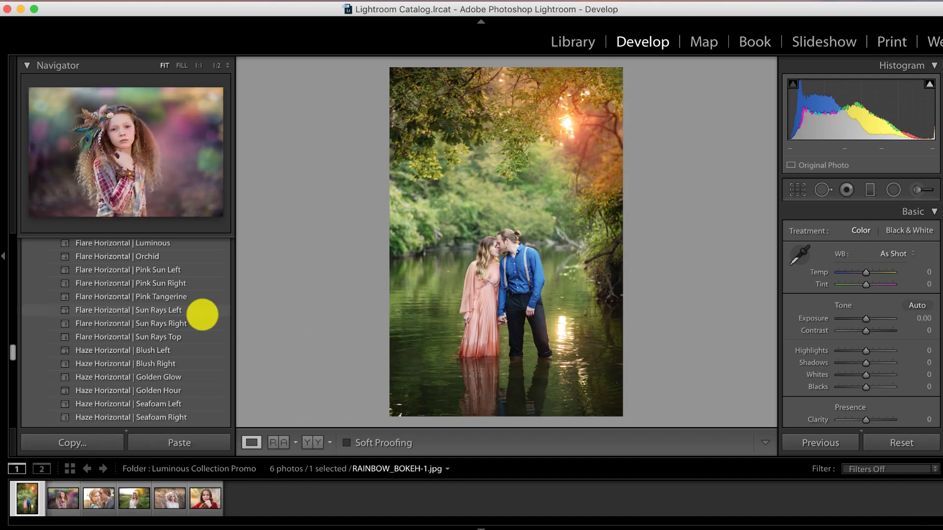
pyautogui.scroll(6, 202, 314)
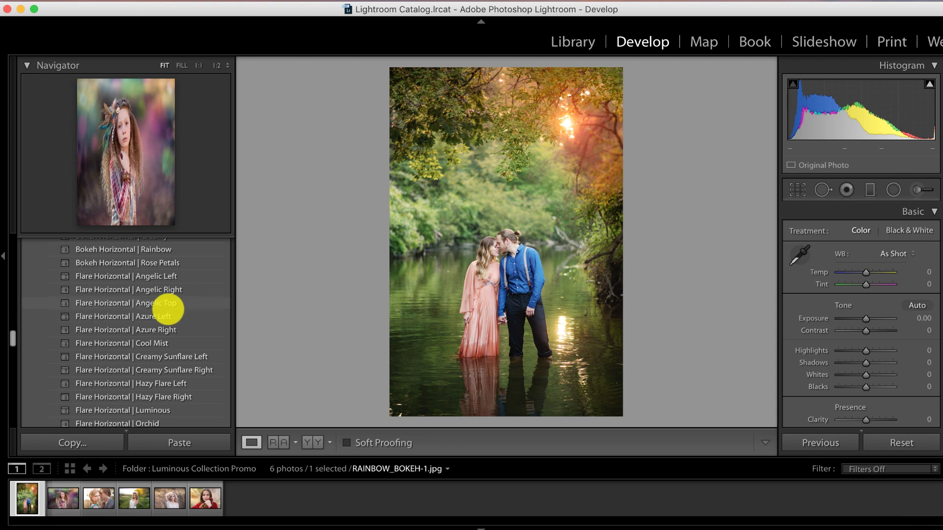
pyautogui.scroll(-8, 133, 314)
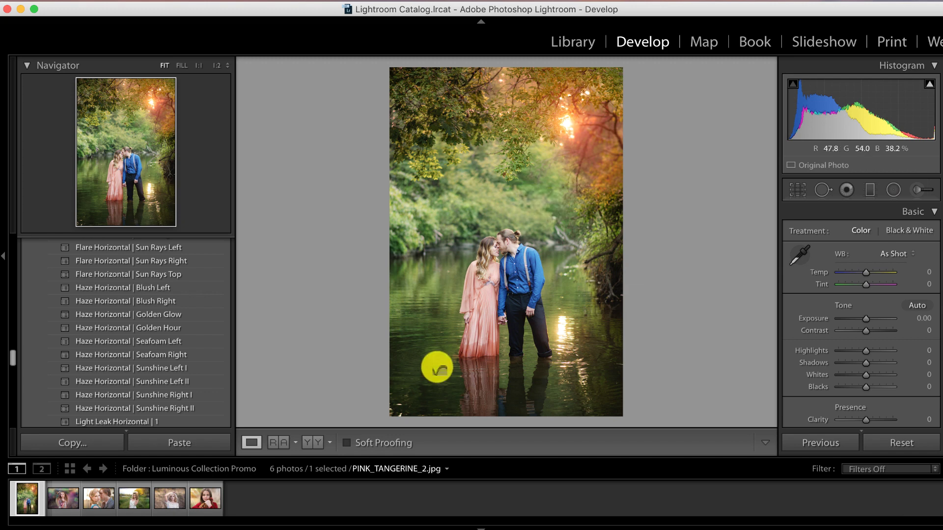
pyautogui.click(310, 443)
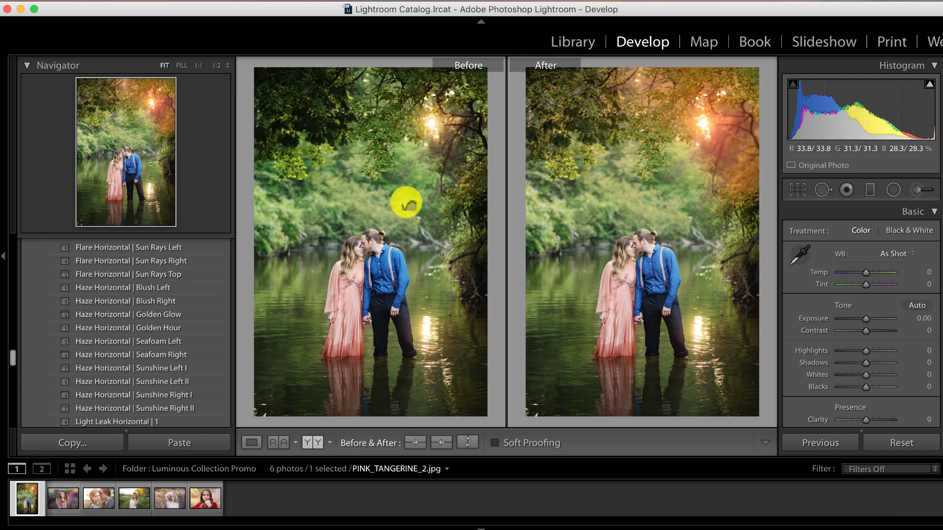
pyautogui.click(250, 441)
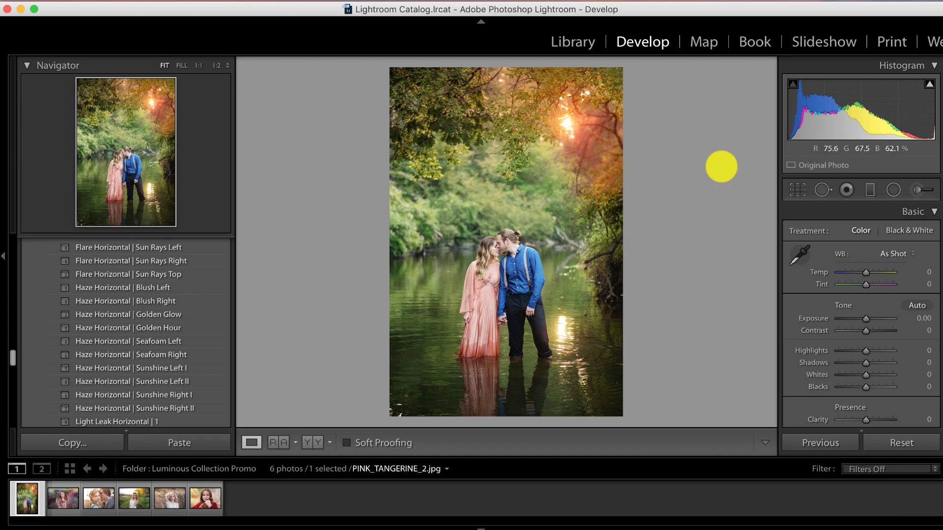
# Step: Add a radial light over the top-right sunlit trees, stretched down toward the couple
pyautogui.click(893, 189)
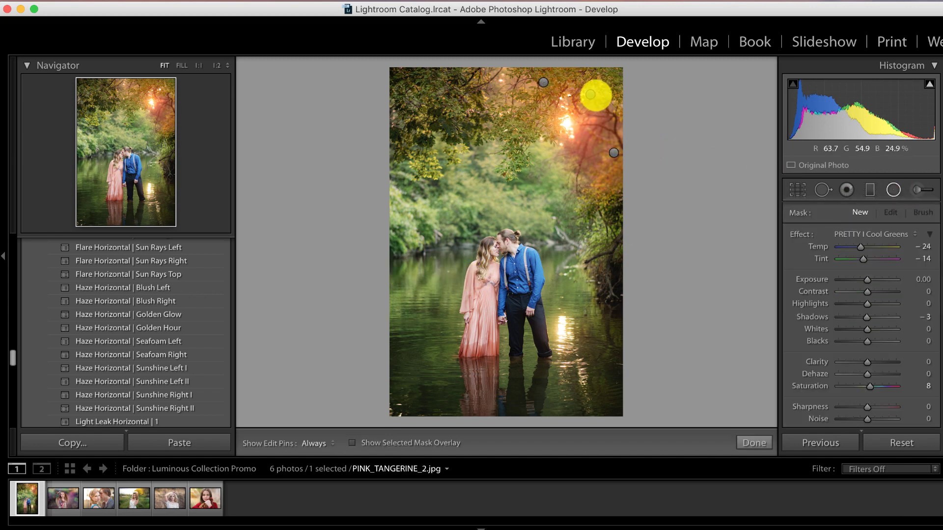
pyautogui.moveTo(592, 95); pyautogui.dragTo(529, 230)
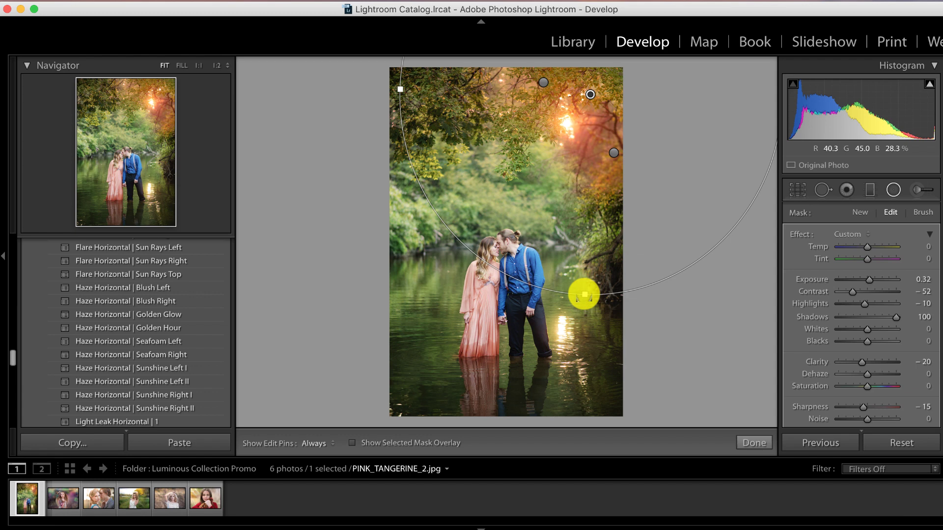
pyautogui.moveTo(584, 294)
pyautogui.mouseDown()
pyautogui.moveTo(562, 322)
pyautogui.moveTo(608, 244)
pyautogui.moveTo(577, 307)
pyautogui.mouseUp()
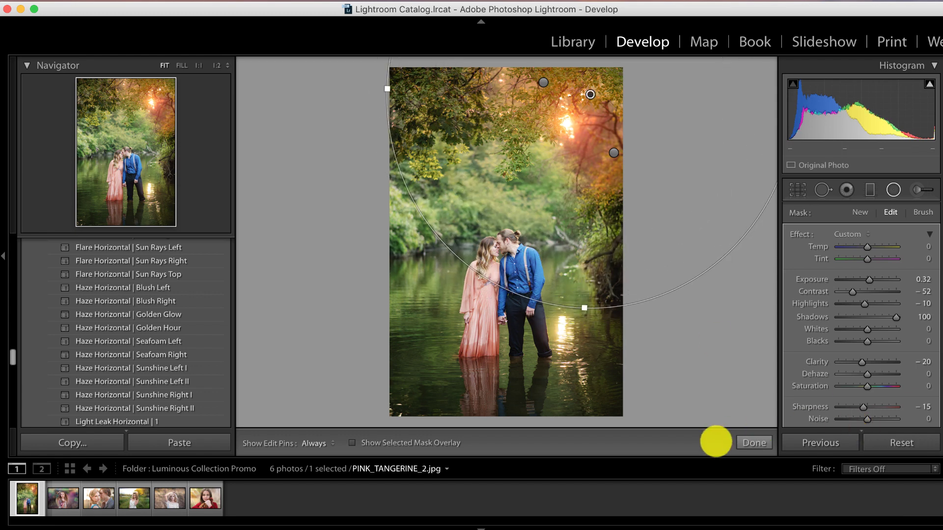
pyautogui.click(750, 442)
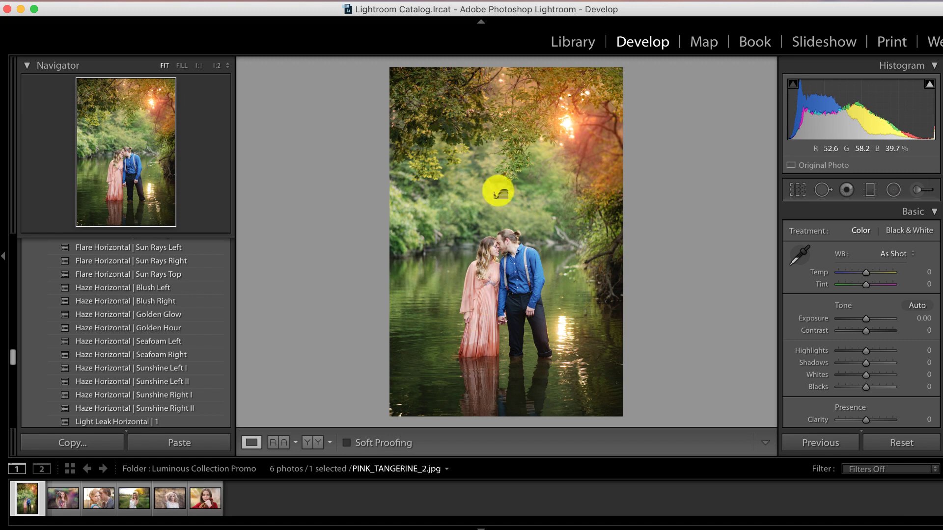